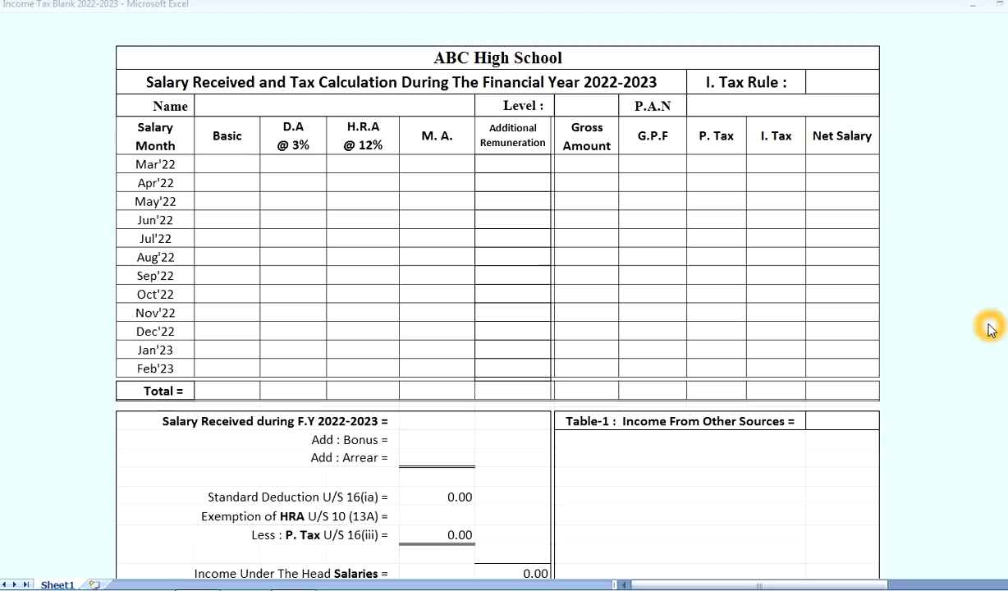
Retitle the school to Bengal High School and enter the employee's name, Level 15 and PAN.
left_click(466, 57)
type("Bengal High School")
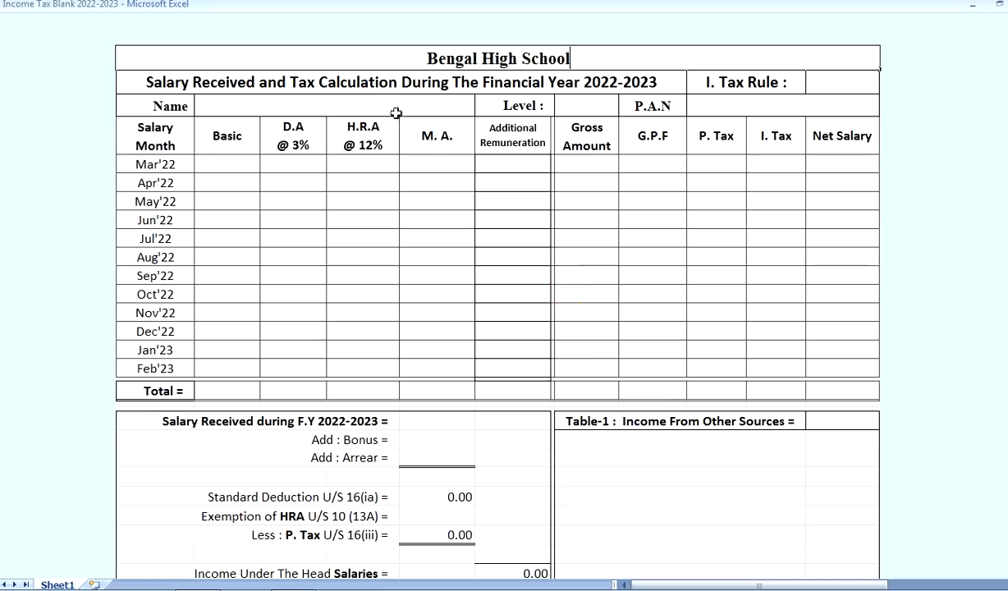
left_click(372, 105)
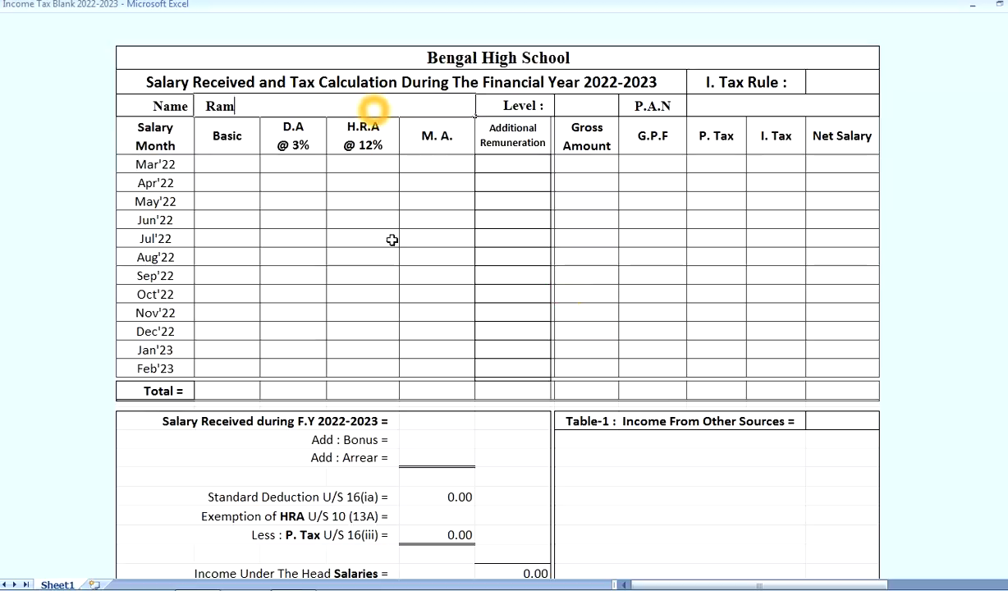
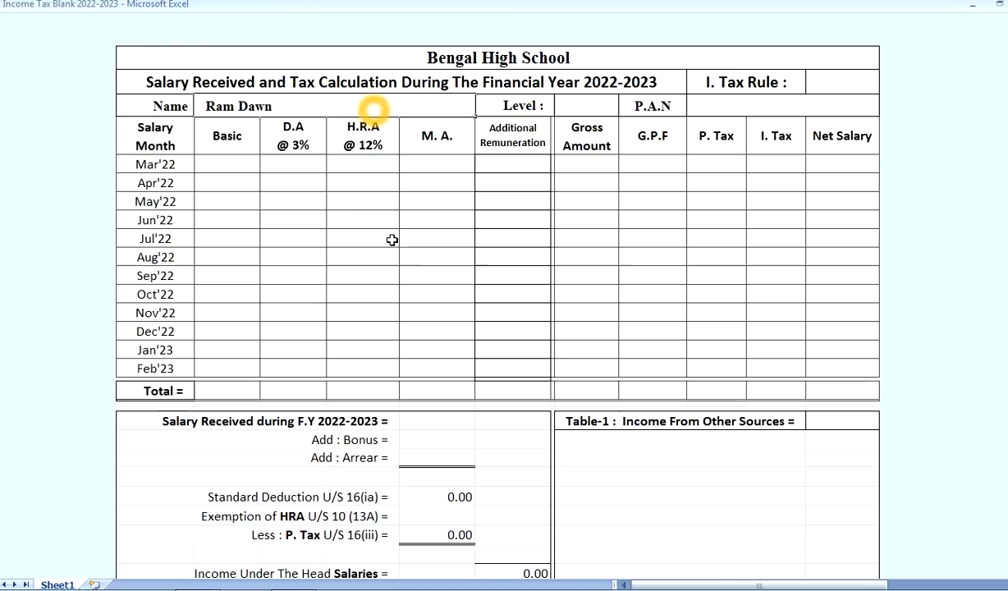
left_click(361, 185)
left_click(585, 103)
left_click(605, 297)
type("15")
left_click(693, 109)
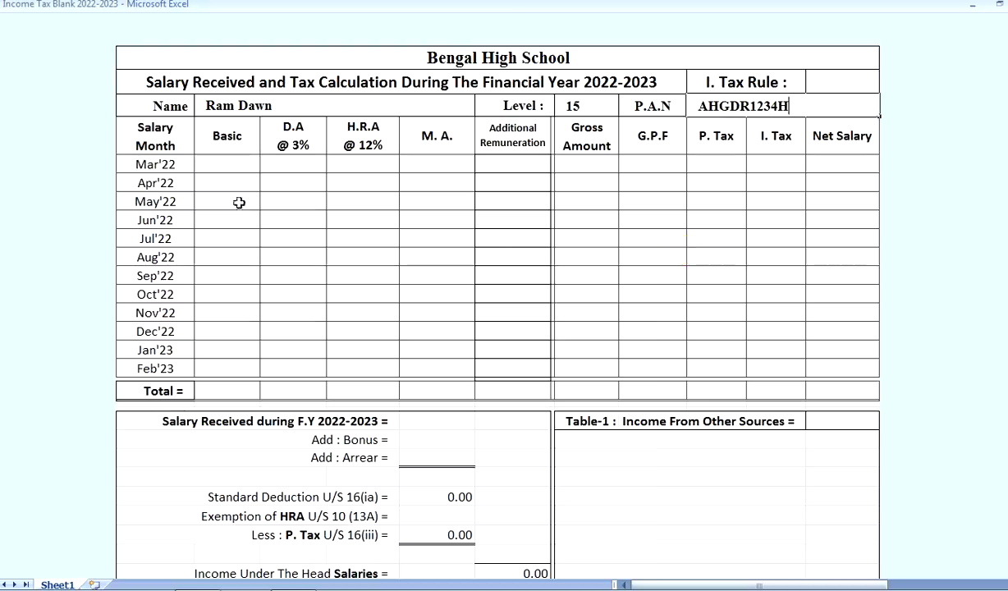
left_click(238, 164)
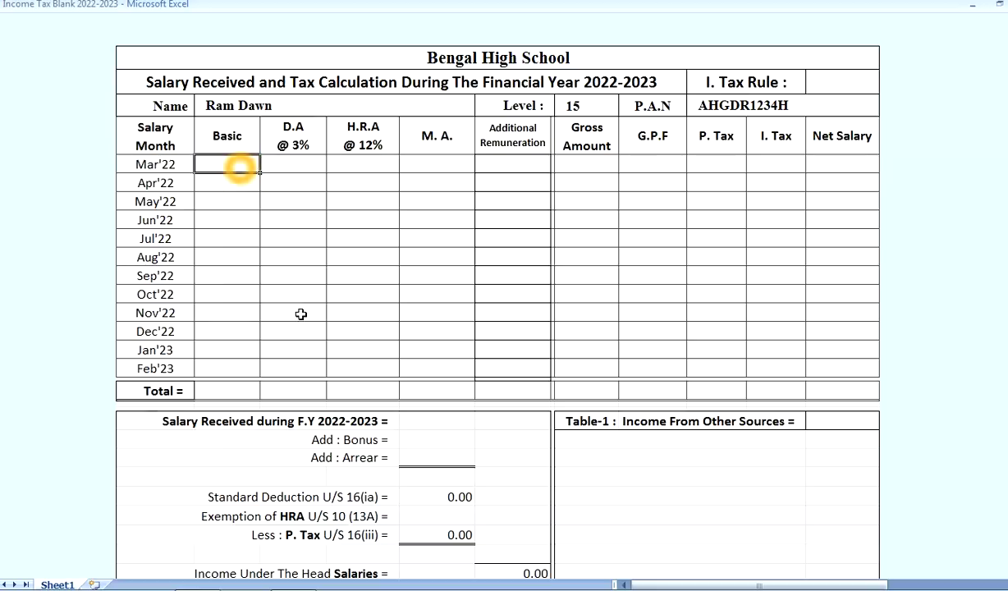
Enter 70500 as Mar'22 basic pay, filling the table to gross 998220 and net 995820.
type("70500")
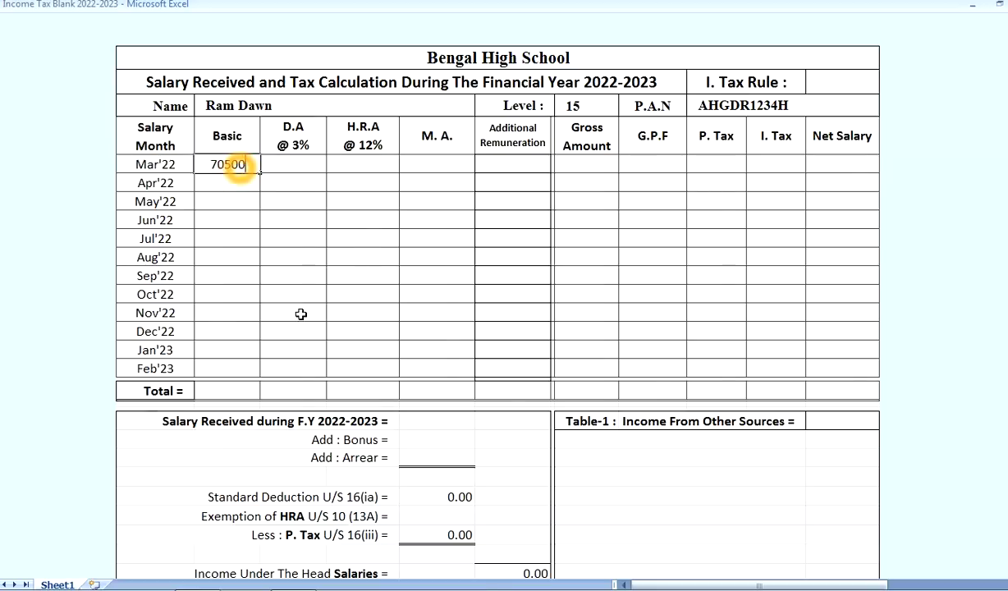
key("Return")
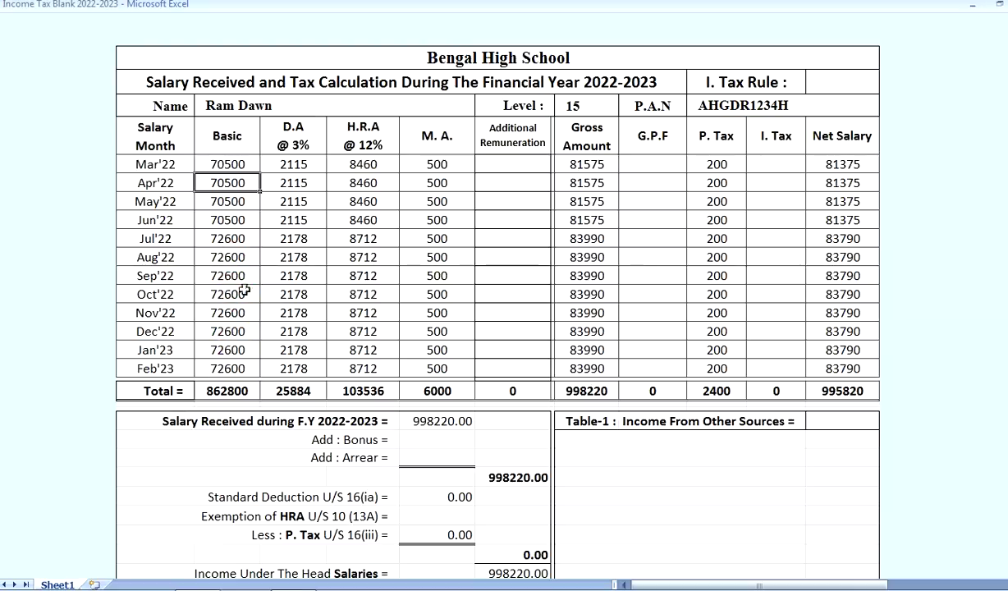
left_click(237, 259)
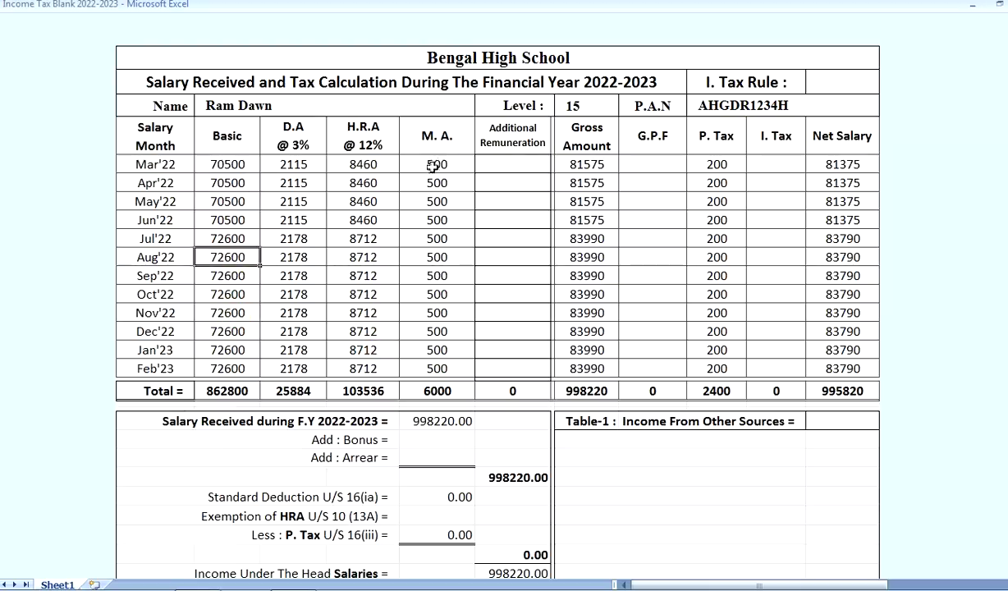
Clear the monthly M.A. amounts, then restore them with undo.
left_click_drag(434, 163, 447, 382)
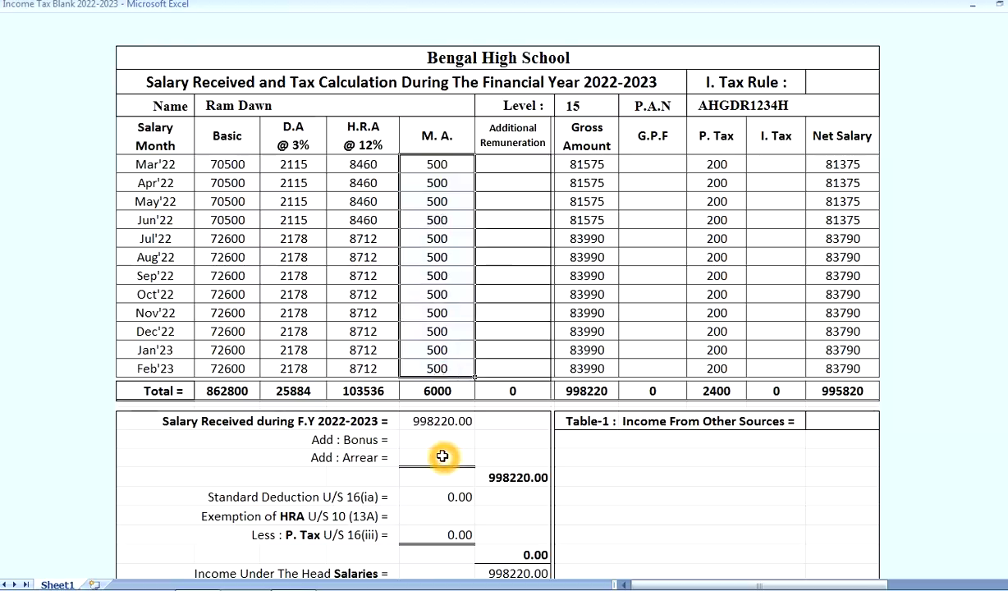
key("Delete")
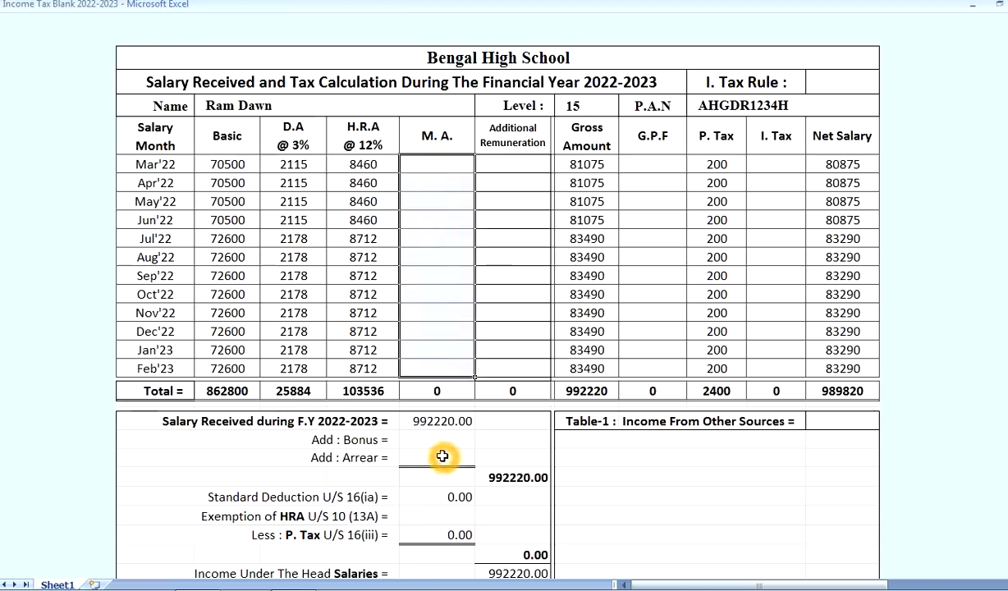
key("ctrl+z")
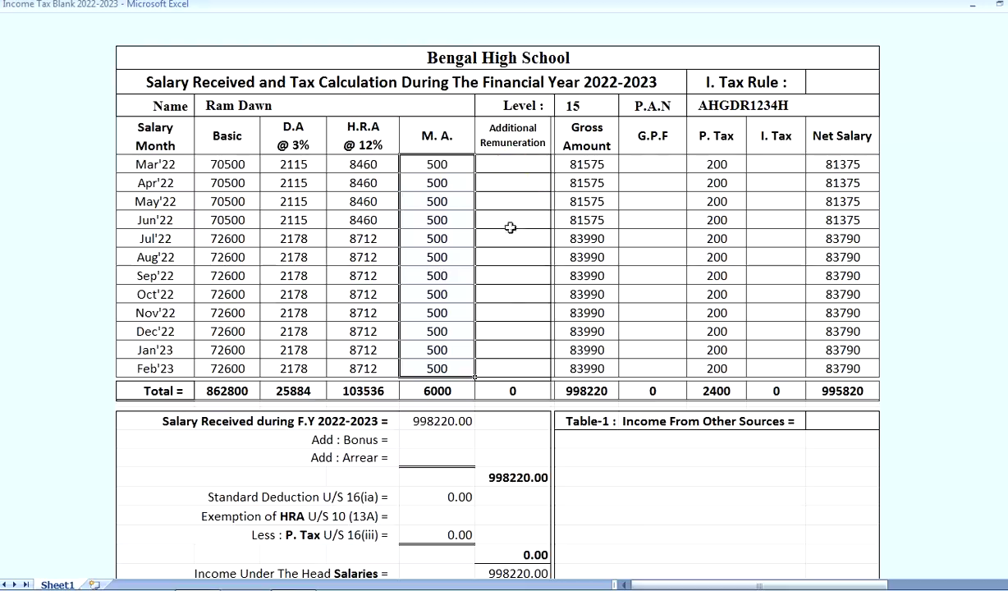
Enter 200 Additional Remuneration and 10000 G.P.F for Mar'22.
left_click(517, 169)
type("200")
key("Return")
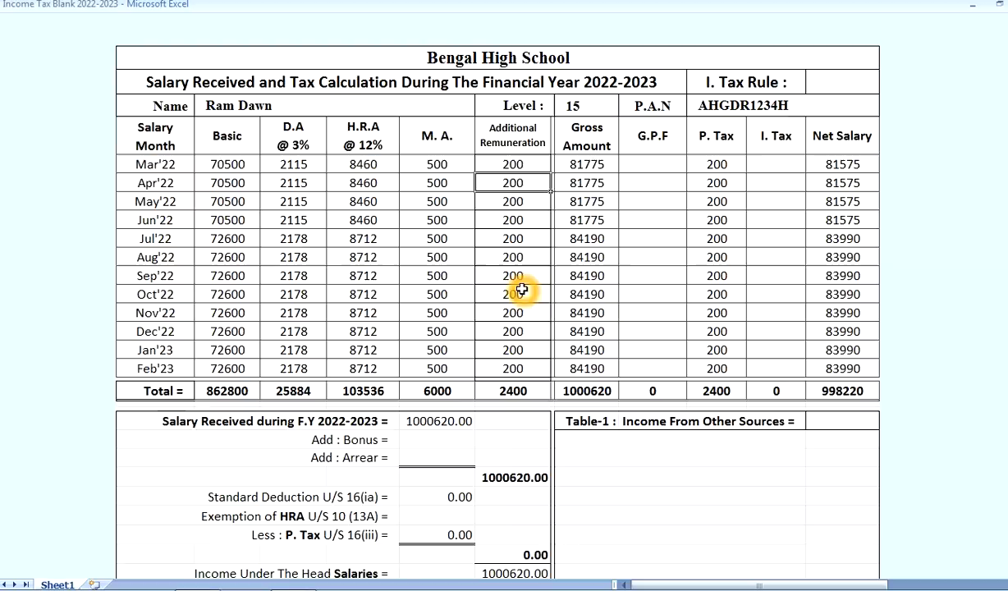
left_click(518, 165)
left_click(639, 164)
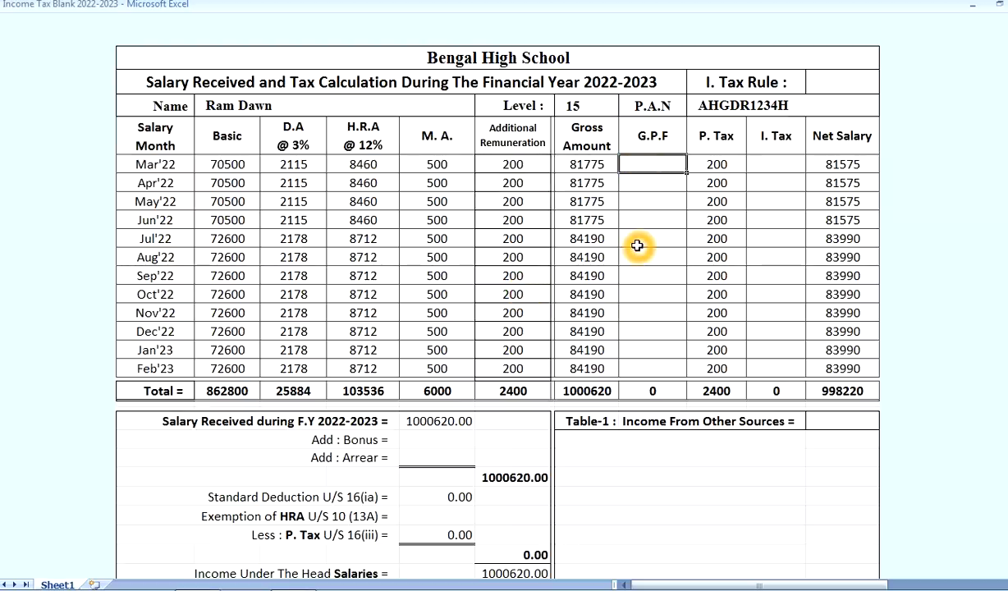
type("10000")
key("Return")
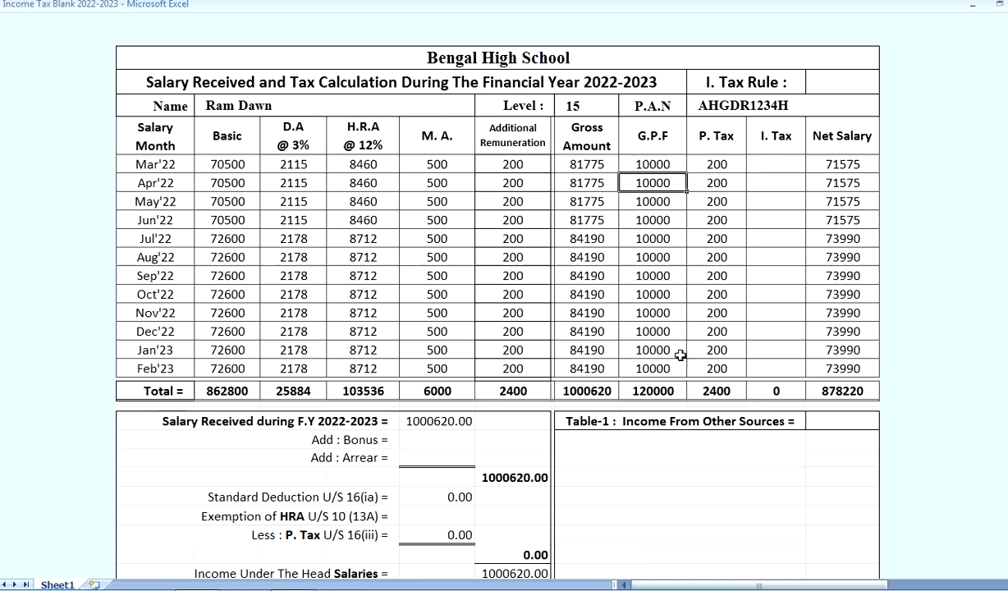
Enter 4000 as the Mar'22 income tax, filling March–December to a 40000 total.
left_click(776, 167)
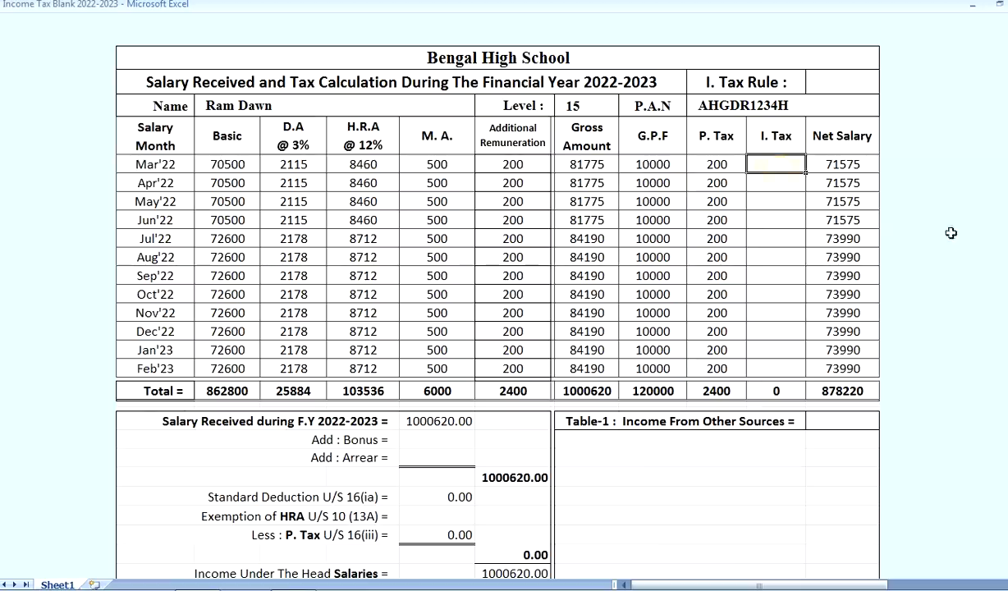
type("000")
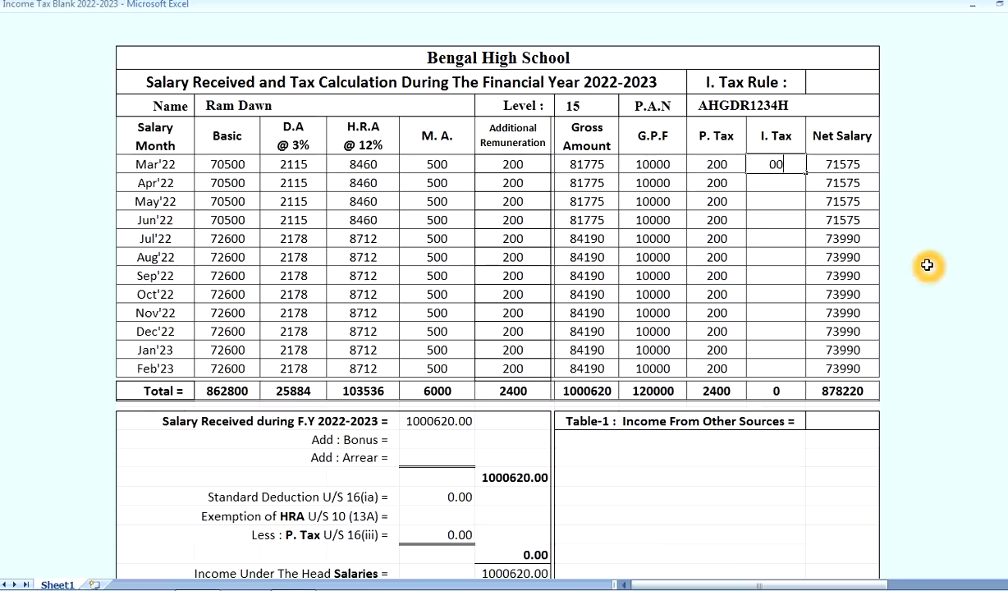
key("BackSpace")
key("BackSpace")
key("BackSpace")
type("4000")
key("Return")
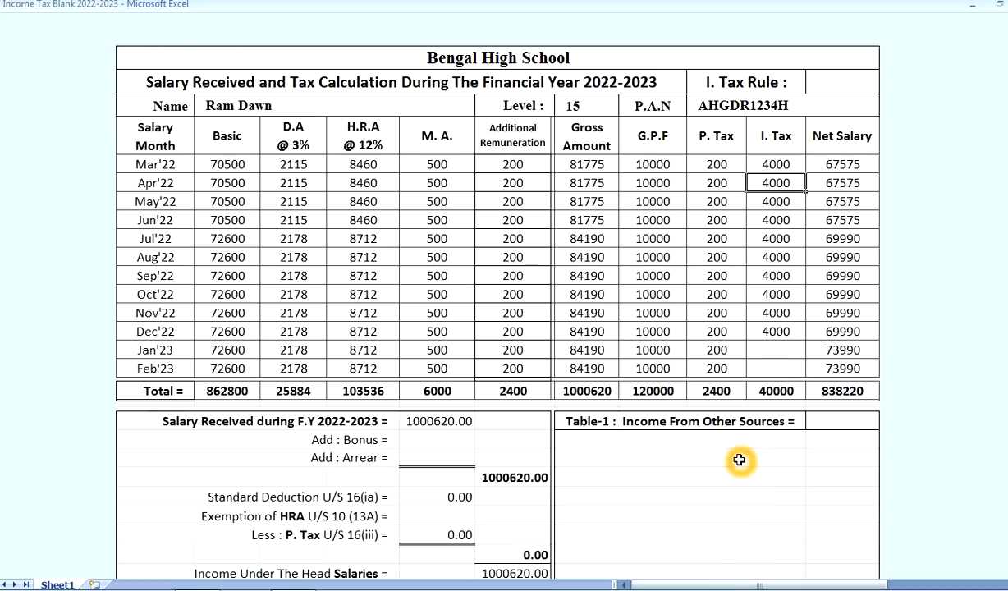
Scroll to Table-1 and browse its income source list without choosing an item.
scroll(739, 460, "down", 3)
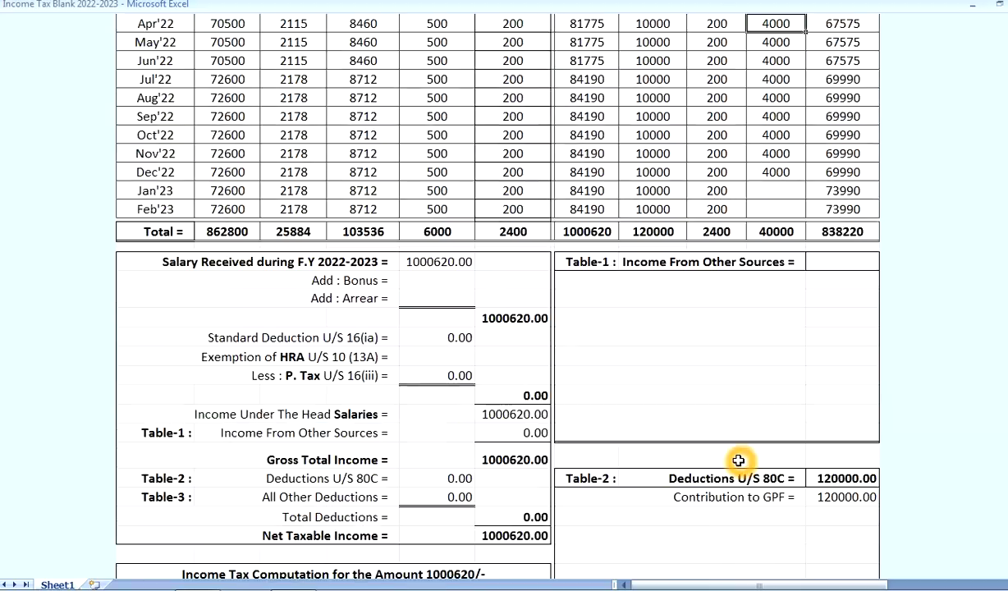
scroll(670, 423, "up", 3)
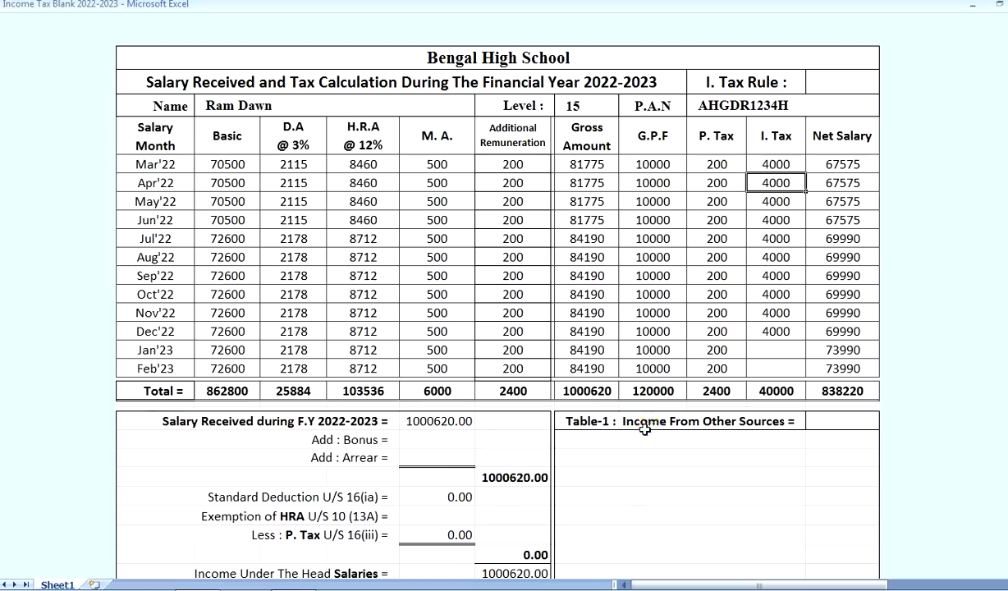
scroll(749, 476, "down", 1)
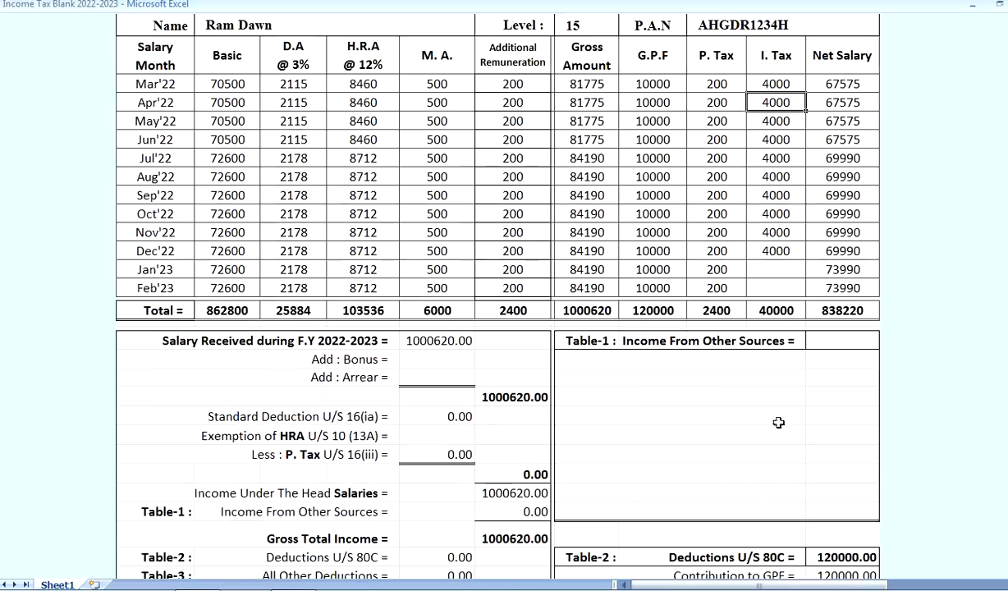
left_click(786, 358)
left_click(812, 359)
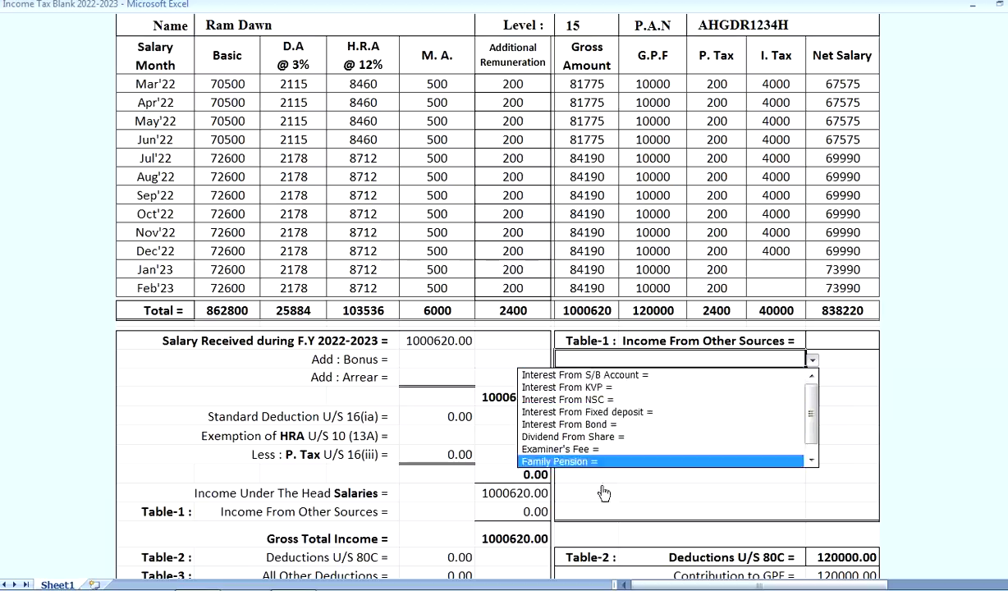
left_click(638, 485)
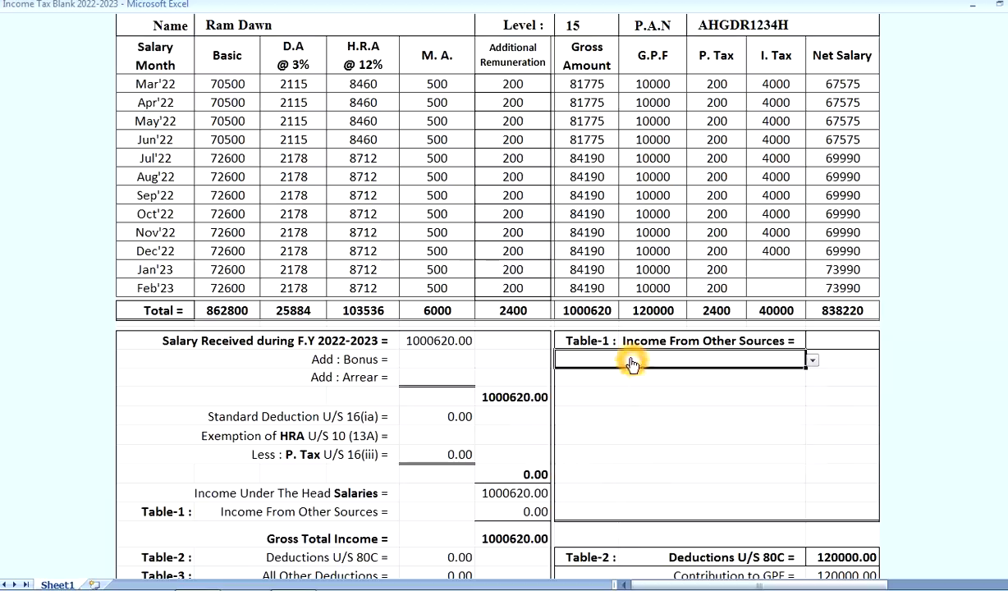
left_click(695, 437)
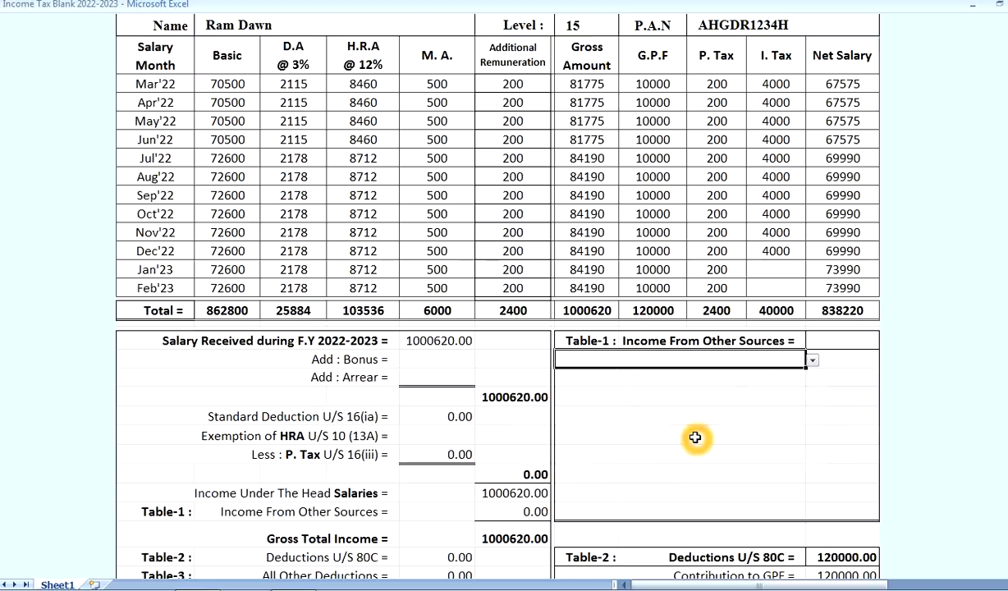
Pick Interest From S/B Account, Interest From KVP and Interest From NSC for the first three rows.
left_click(812, 361)
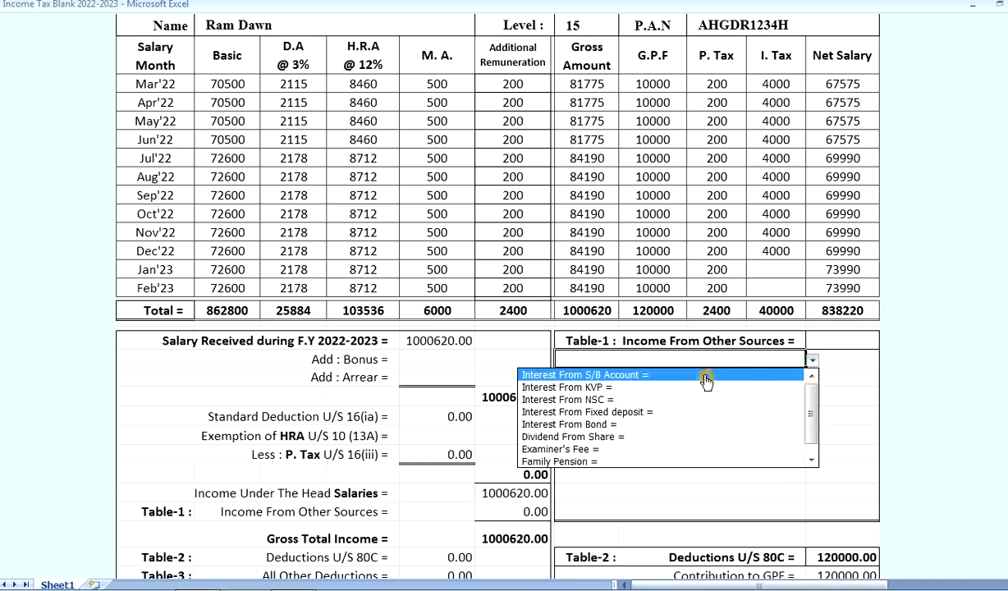
left_click(678, 374)
left_click(757, 377)
left_click(812, 382)
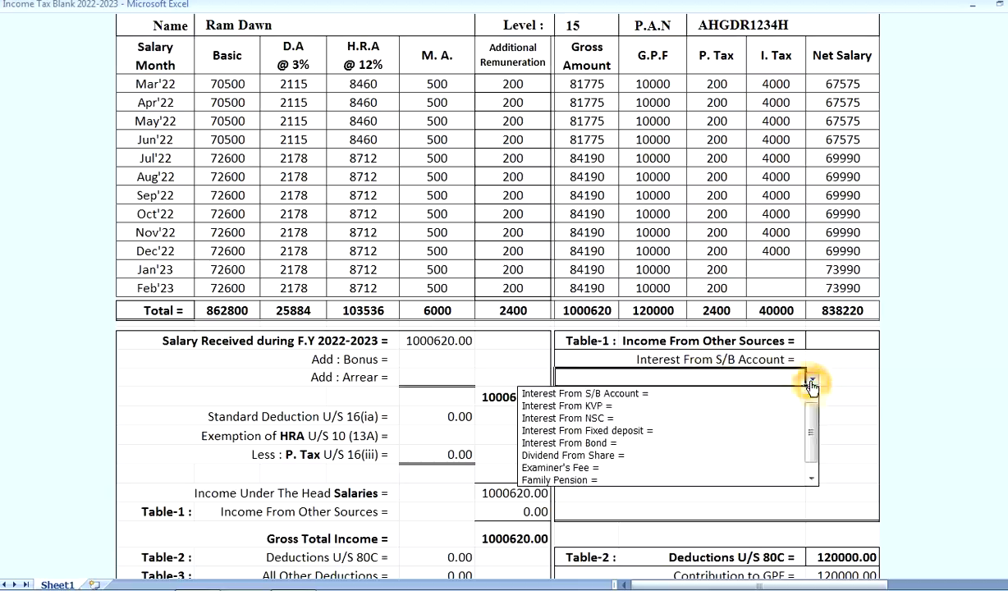
left_click(631, 405)
left_click(729, 396)
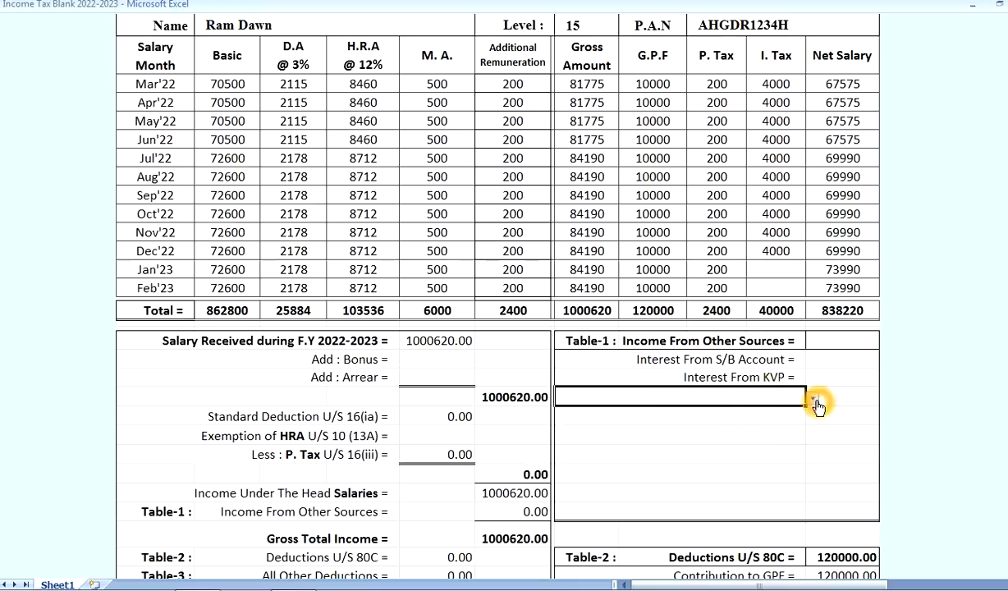
left_click(813, 399)
left_click(678, 435)
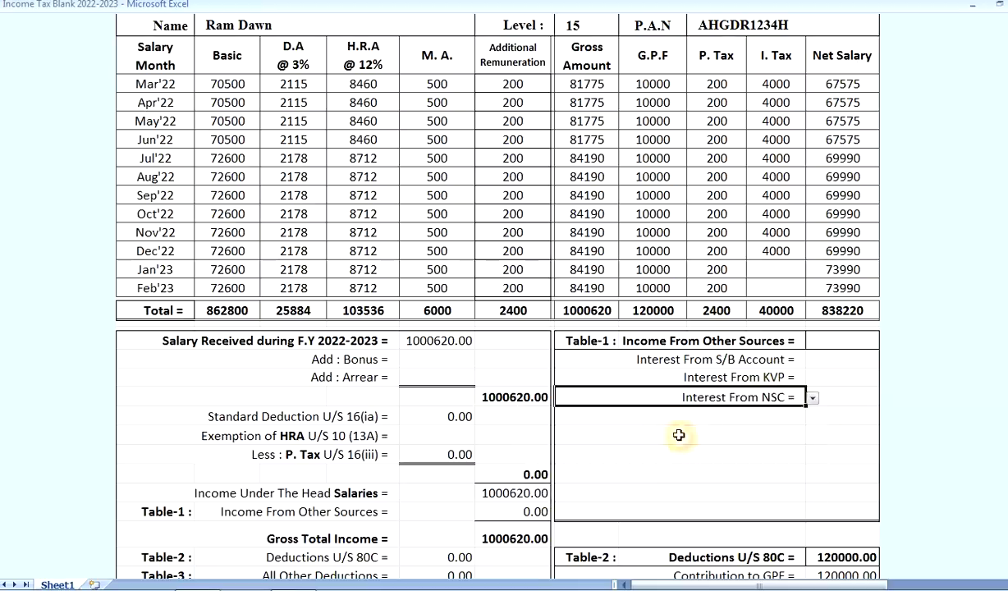
Type 'Other =' in the fourth Table-1 row instead of a listed source.
left_click(721, 417)
left_click(813, 418)
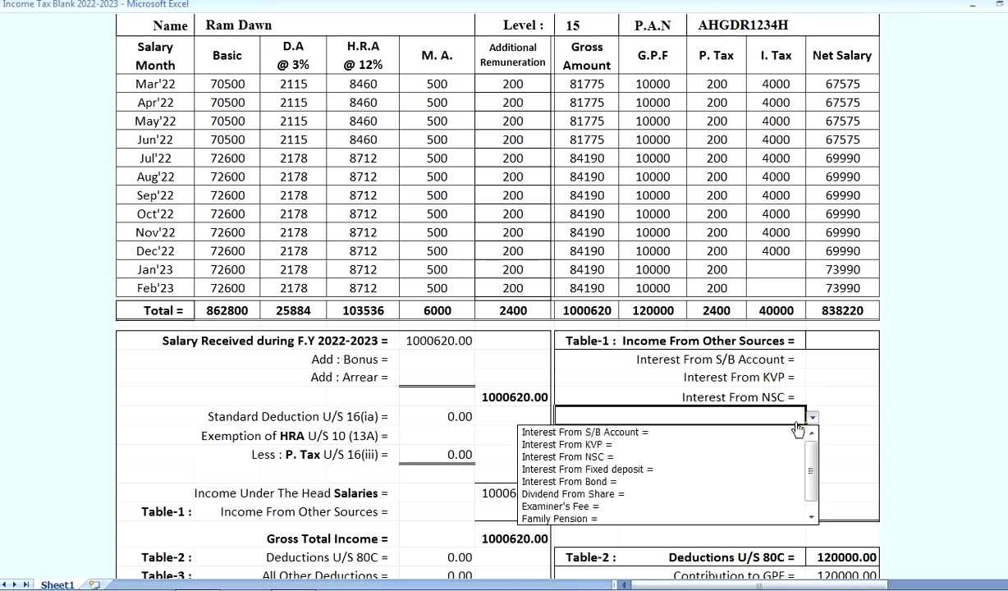
left_click(633, 495)
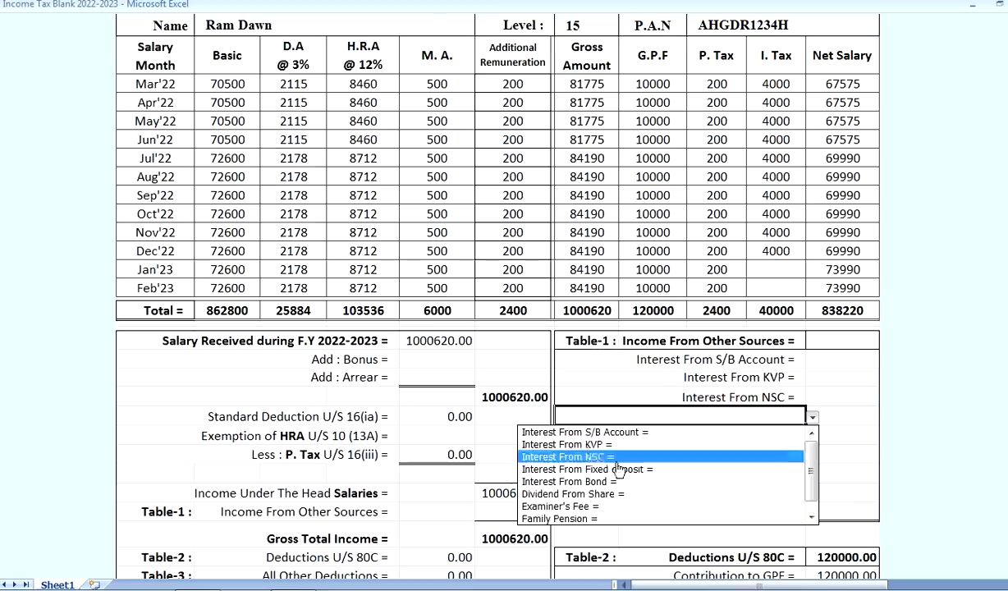
left_click(636, 410)
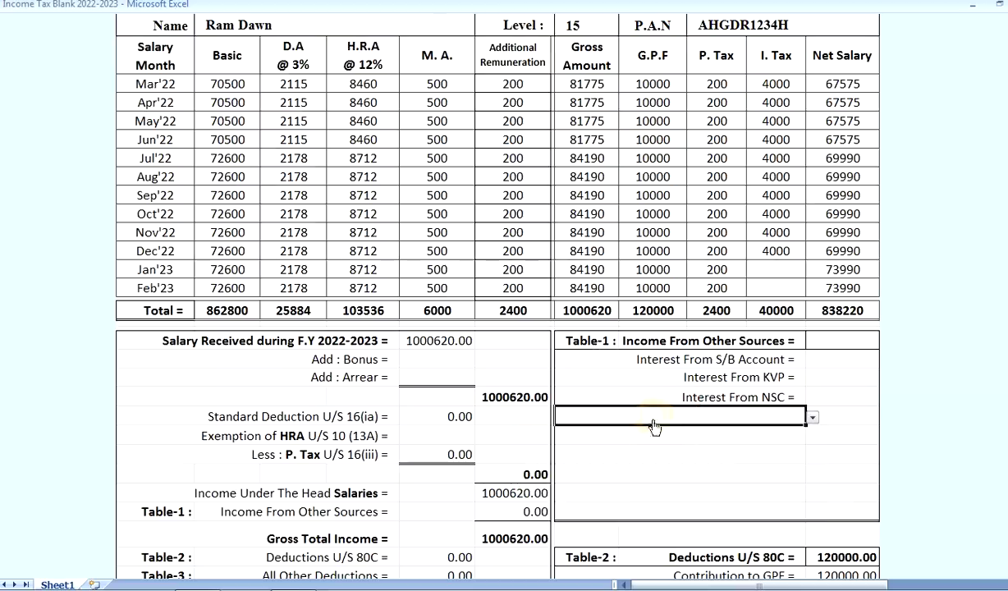
type("O")
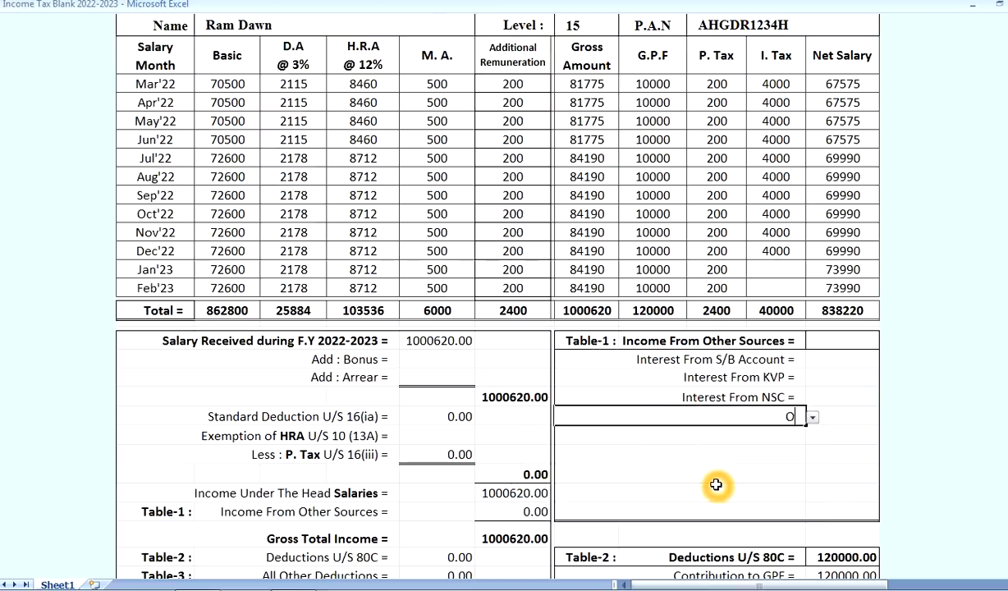
type("ther =")
Enter 6200, 40000, 55000 and 1200 as the S/B, KVP, NSC and Other interest amounts.
left_click(811, 358)
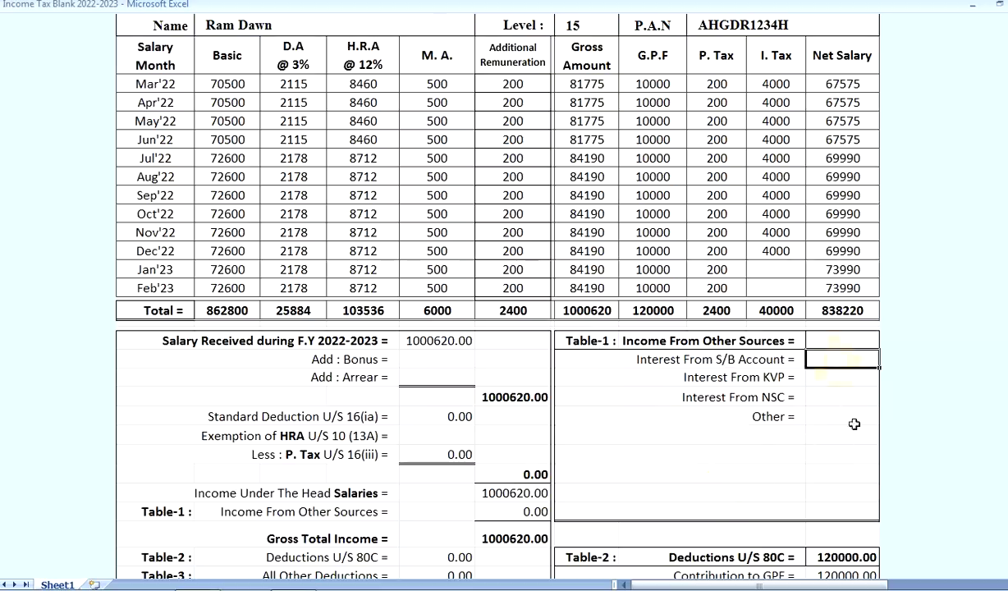
type("6200")
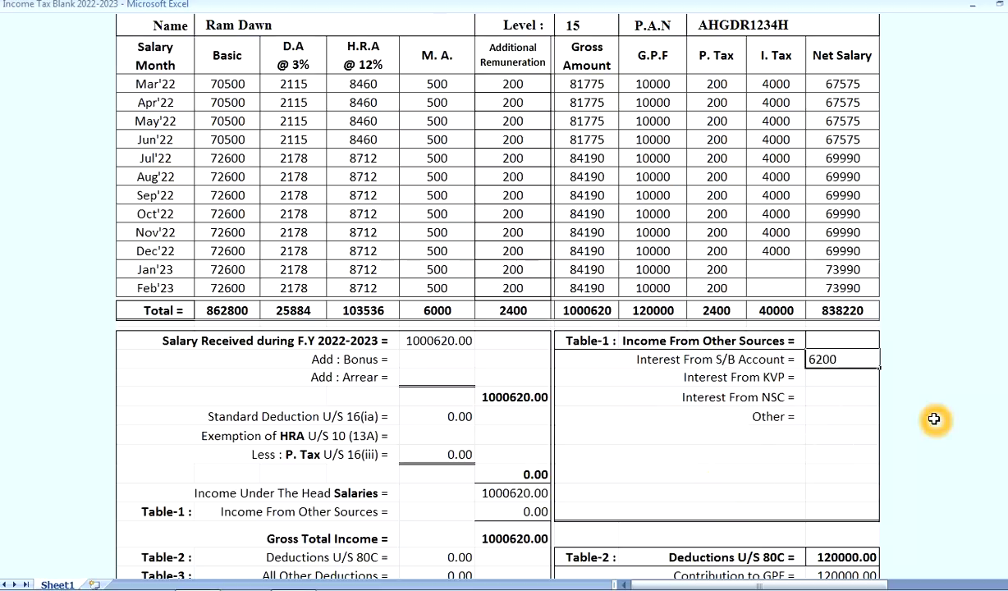
key("Return")
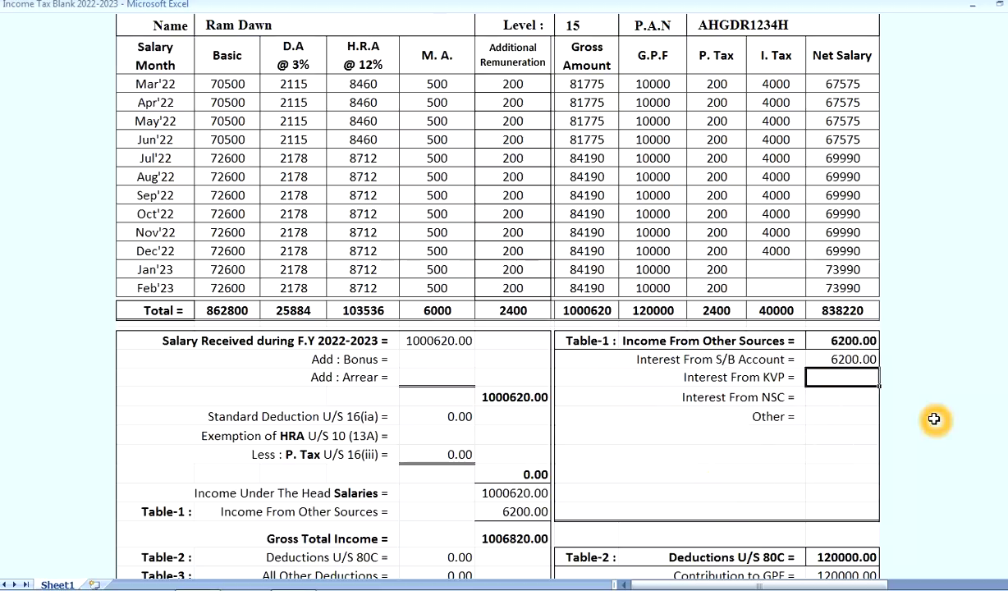
type("40000")
key("Return")
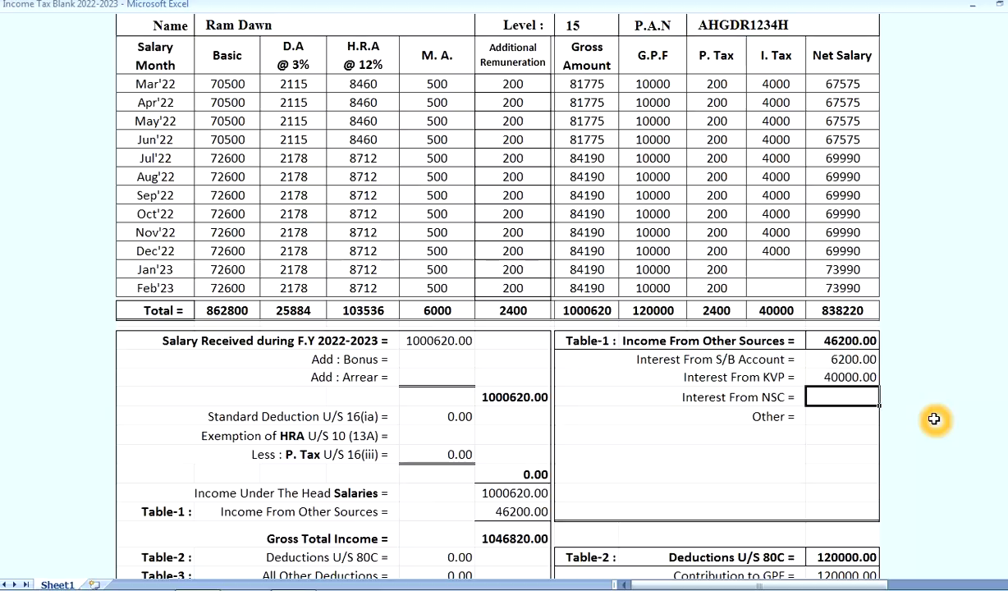
type("5500")
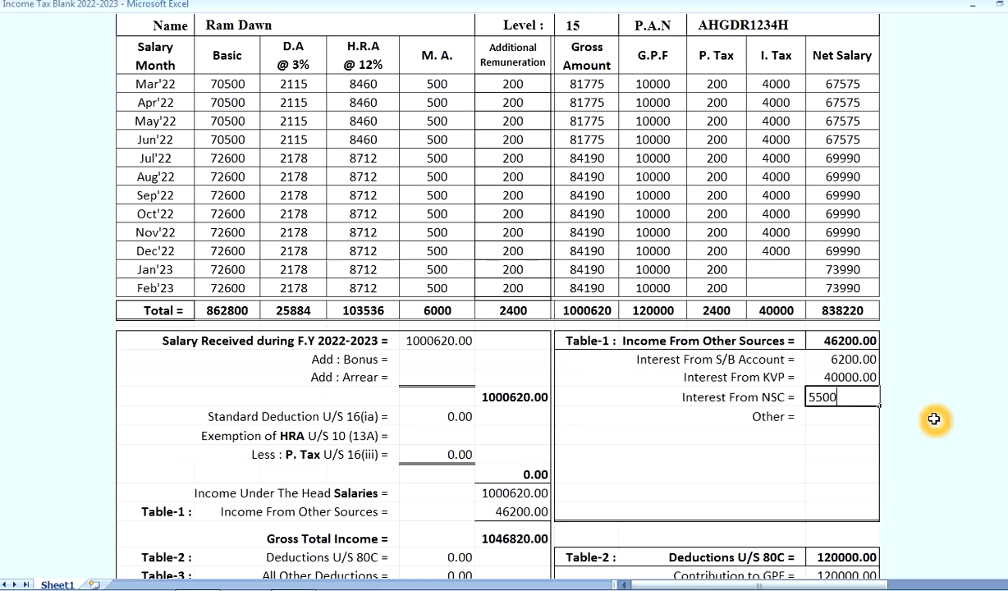
type("0")
key("Return")
type("1200")
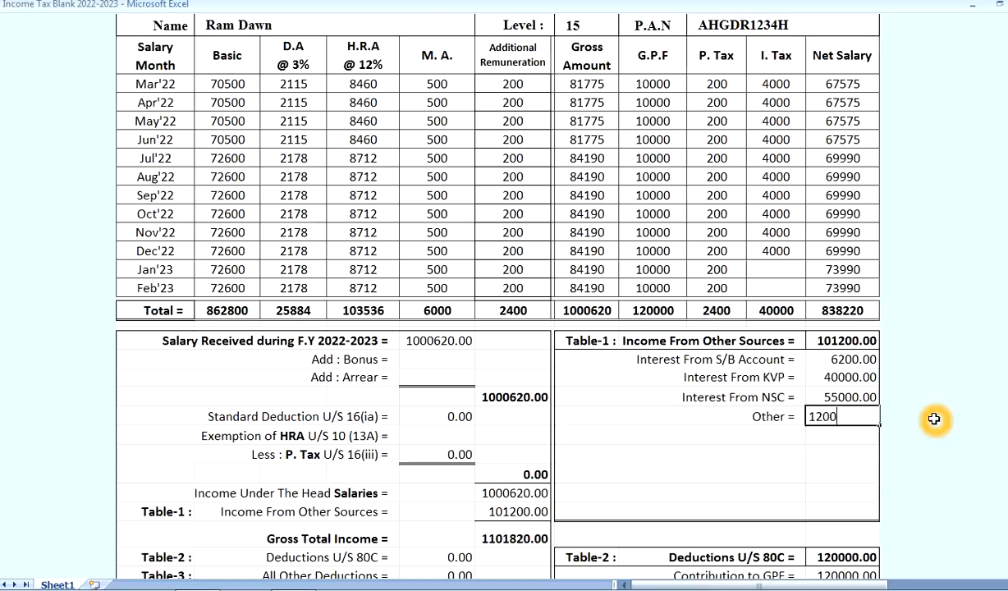
key("Return")
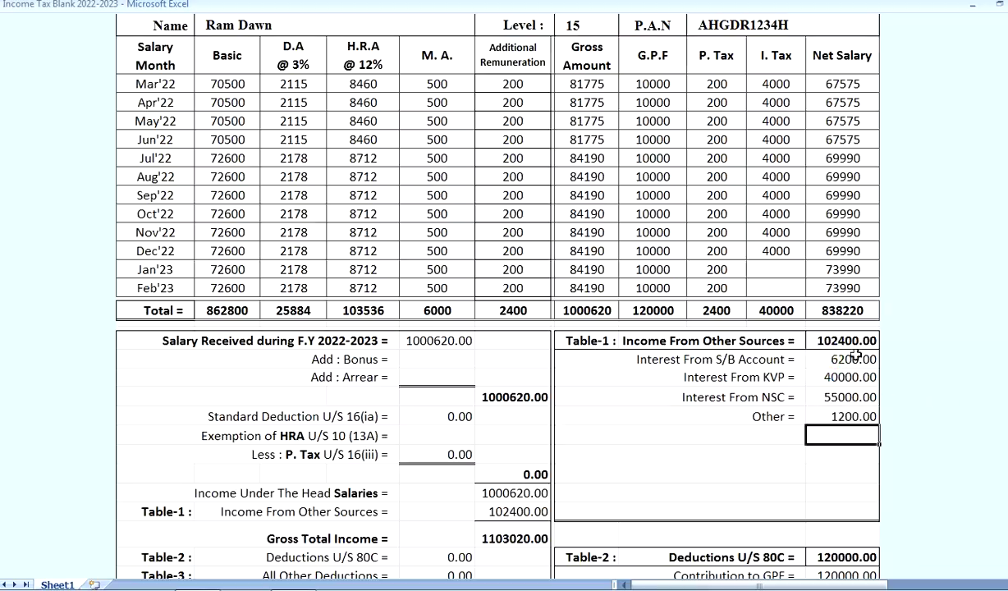
Scroll down until Table-2's 80C items and the tax computation block are visible.
scroll(422, 500, "down", 1)
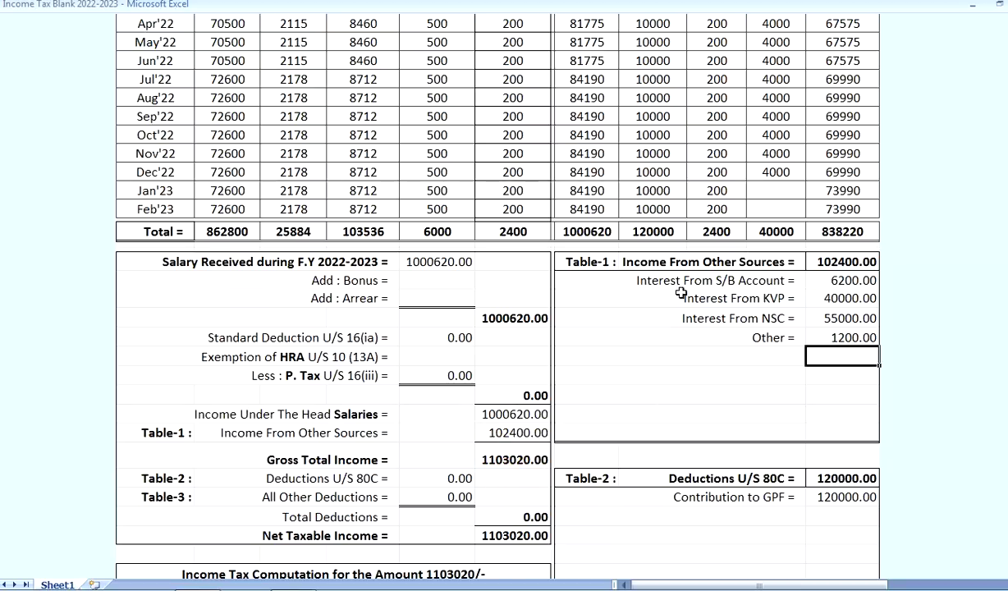
scroll(702, 373, "up", 3)
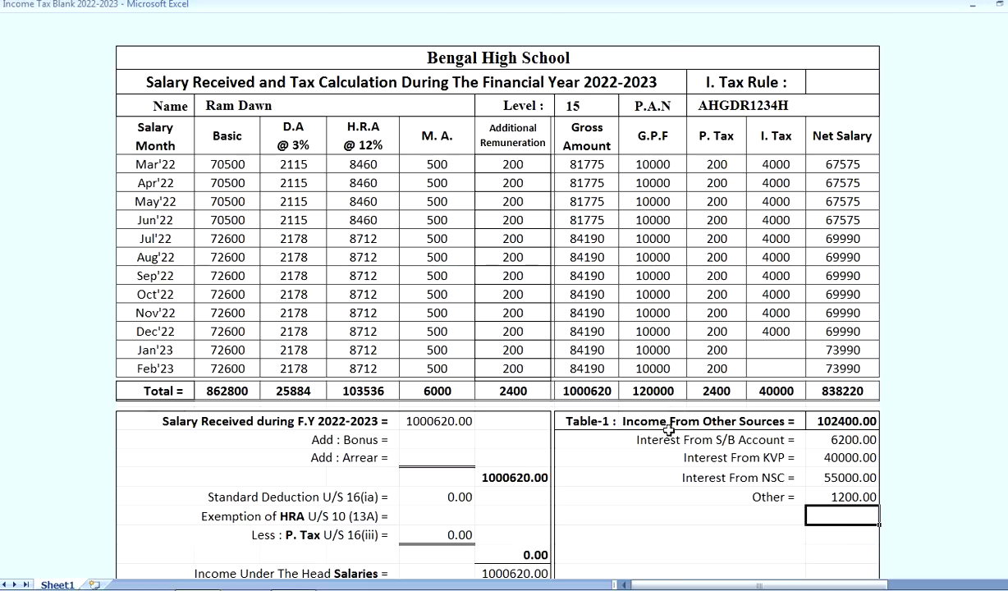
scroll(668, 443, "down", 5)
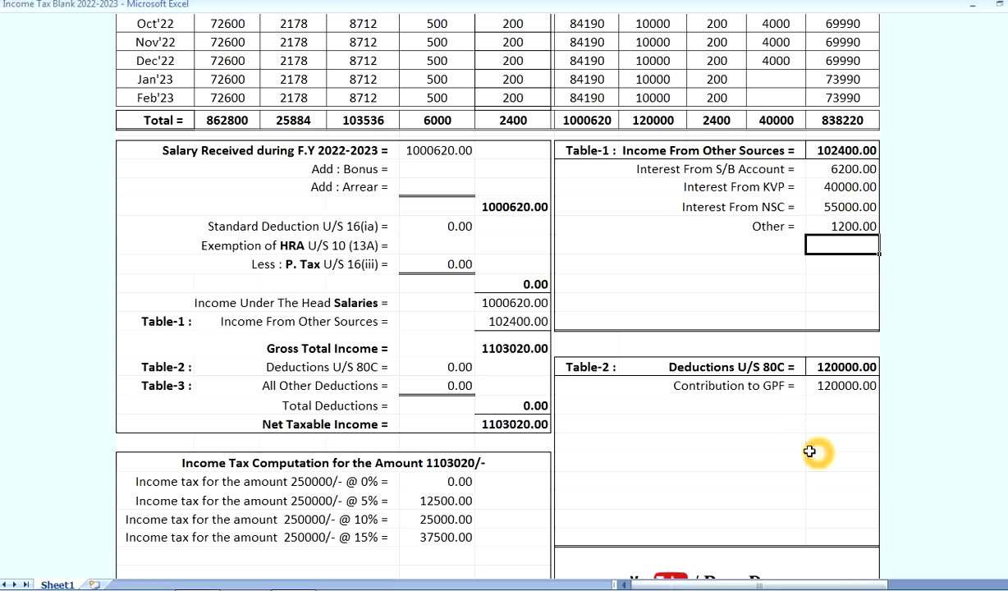
Add Life Insurance Premium in the row below Contribution to GPF.
left_click(722, 407)
left_click(811, 409)
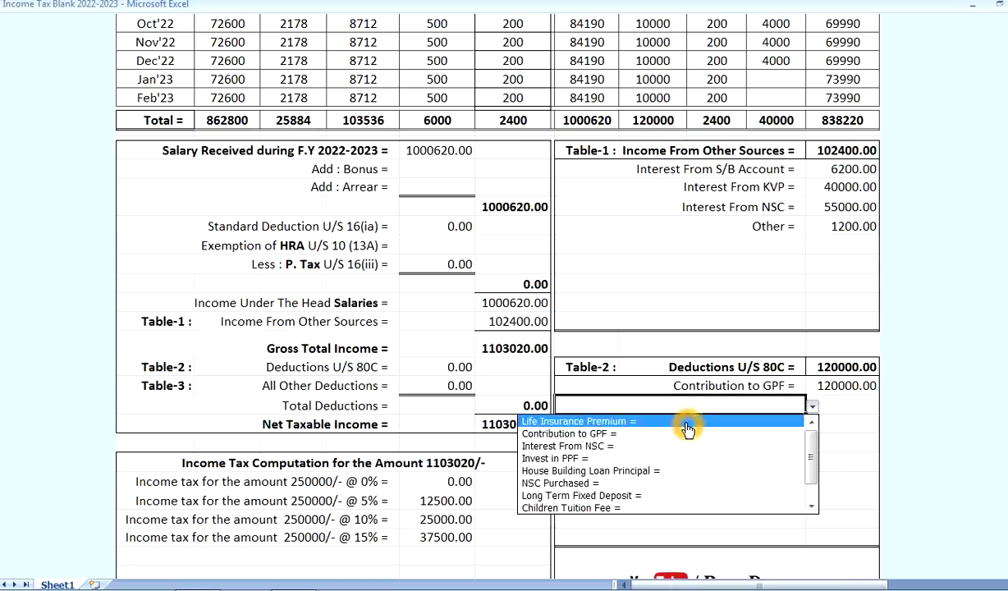
left_click(648, 421)
left_click(777, 423)
left_click(810, 426)
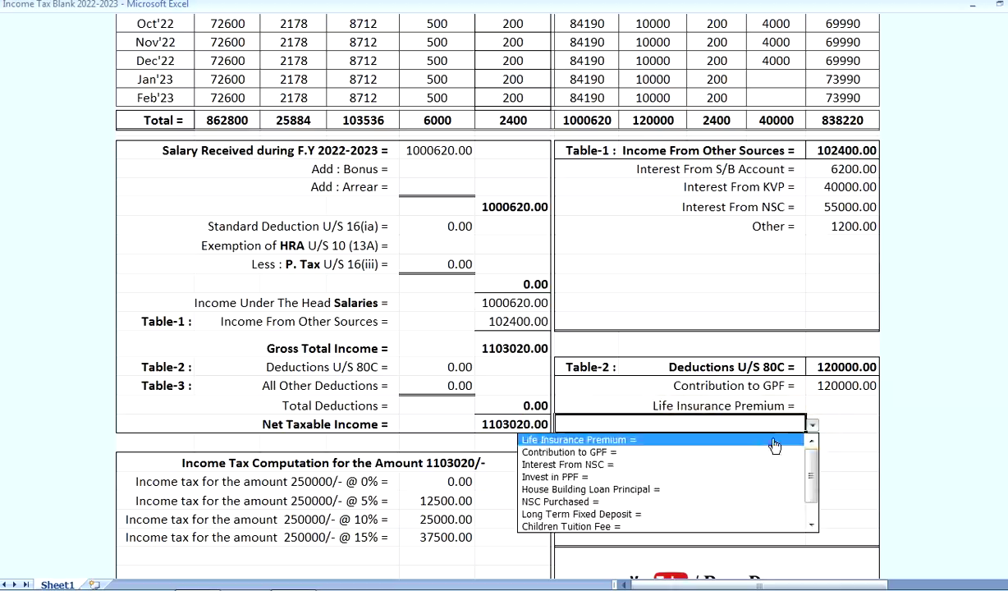
left_click(711, 454)
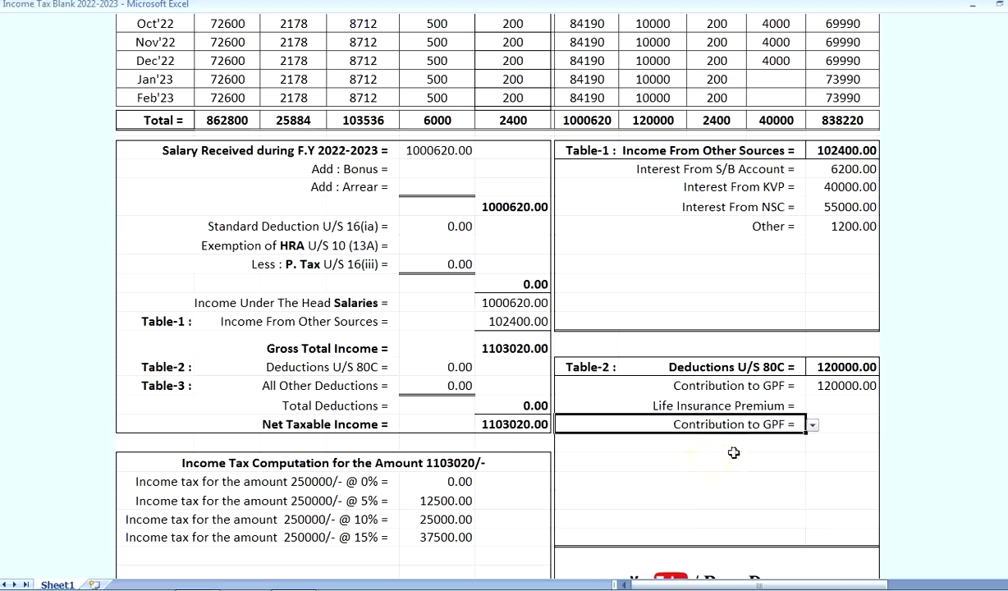
left_click(786, 443)
Set the next two rows to Invest in PPF and House Building Loan Principal.
left_click(776, 423)
left_click(813, 426)
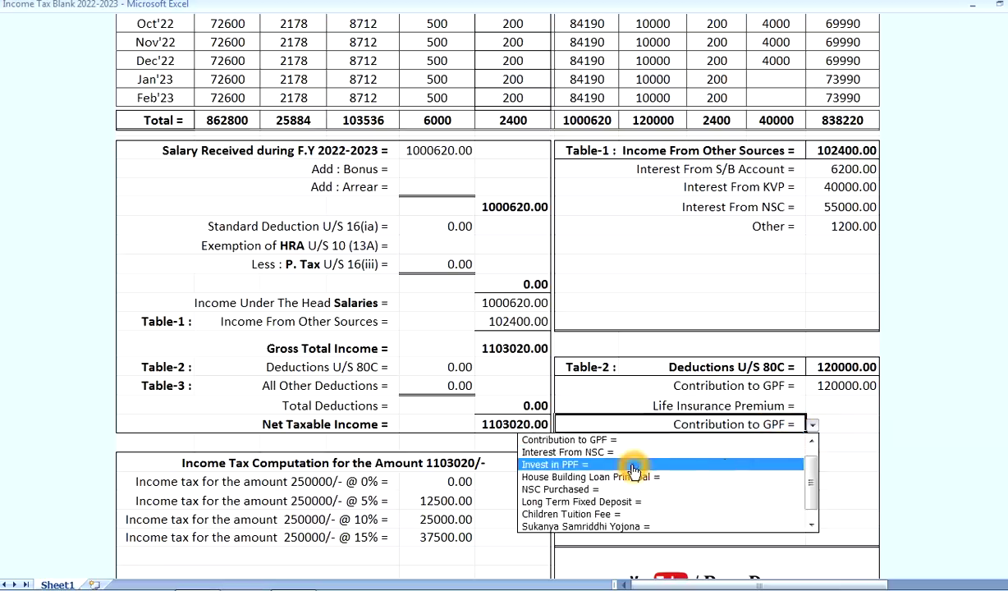
left_click(636, 464)
left_click(783, 447)
left_click(811, 443)
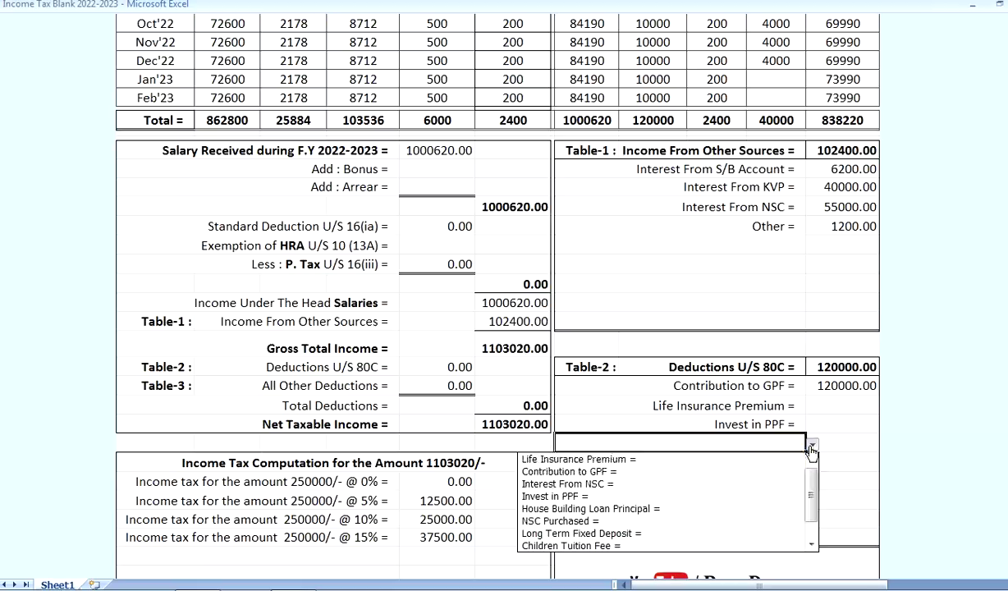
left_click(653, 509)
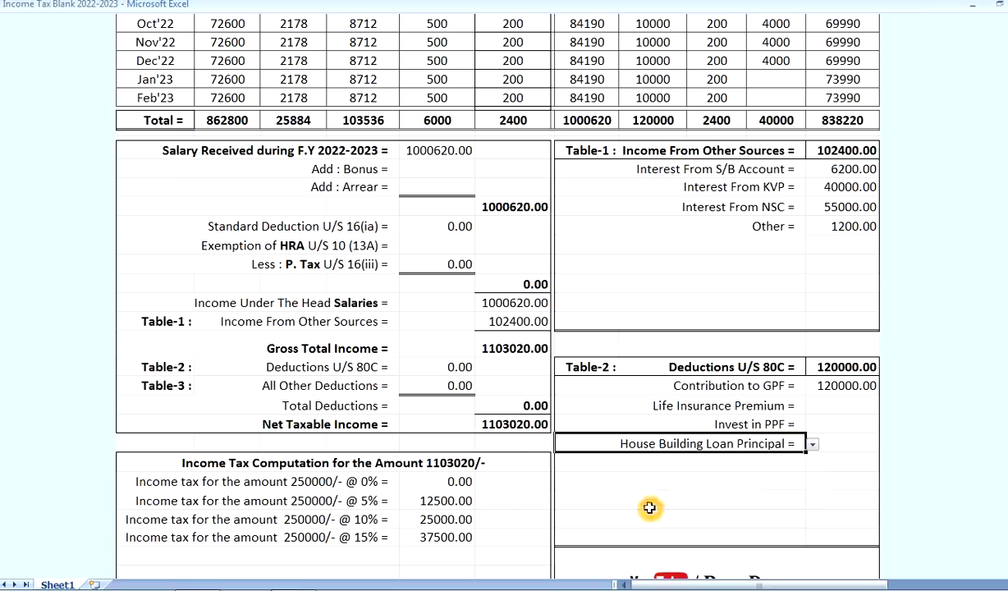
left_click(756, 470)
left_click(813, 465)
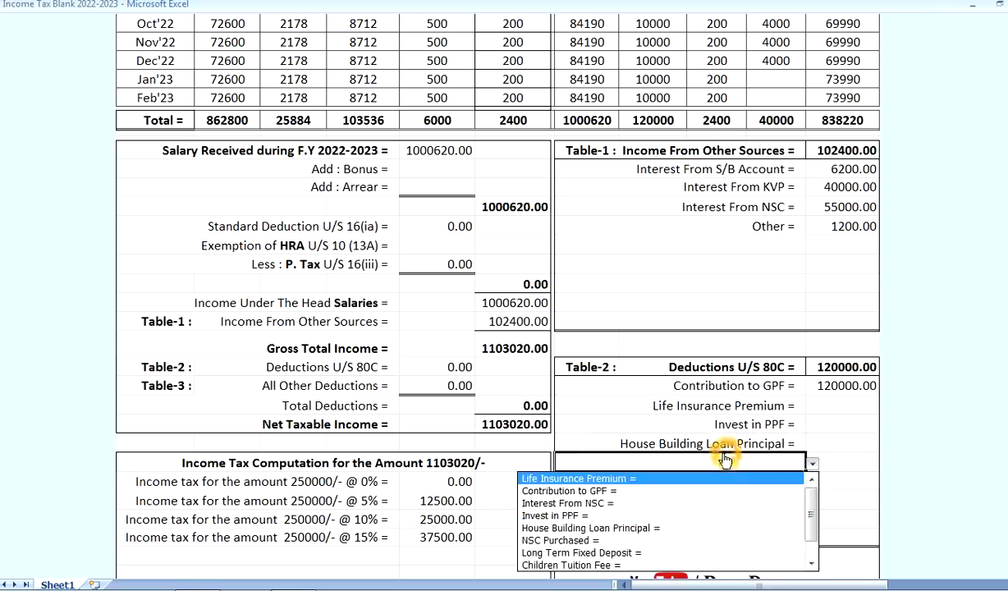
left_click(847, 437)
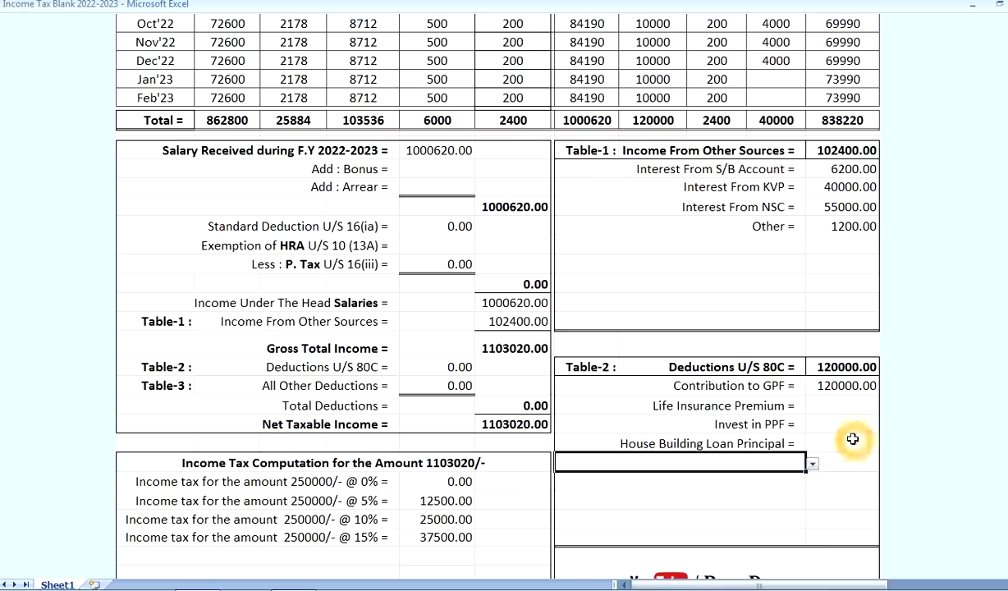
left_click(621, 470)
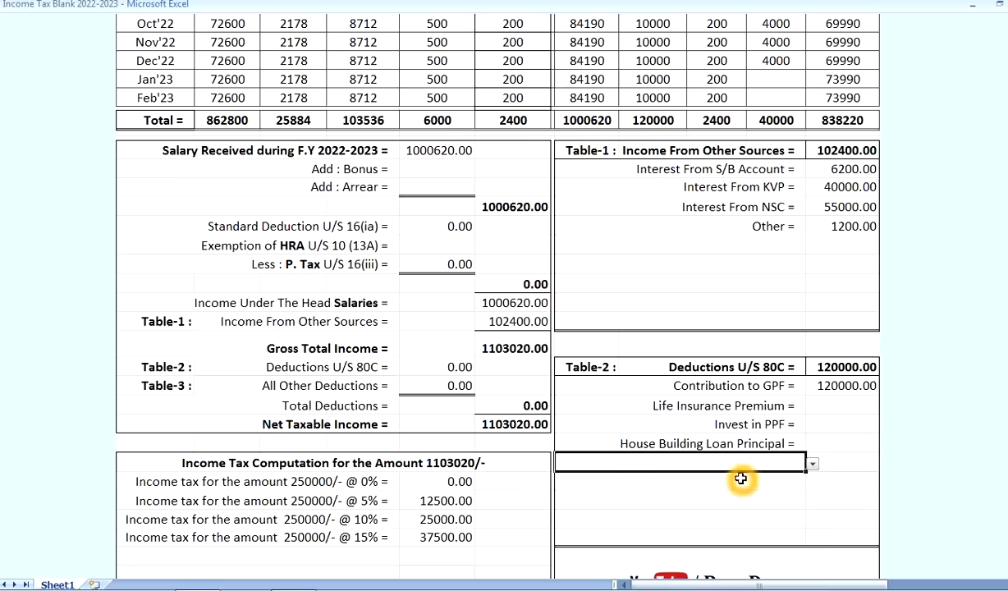
Enter 25000 life insurance premium, 150000 PPF and 45000 house loan principal.
left_click(833, 404)
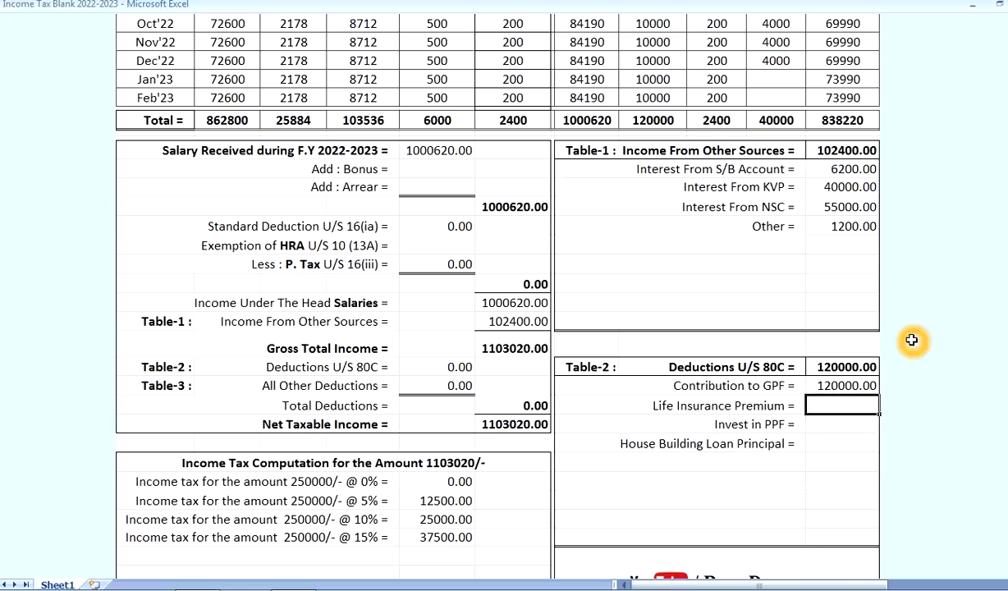
type("25000")
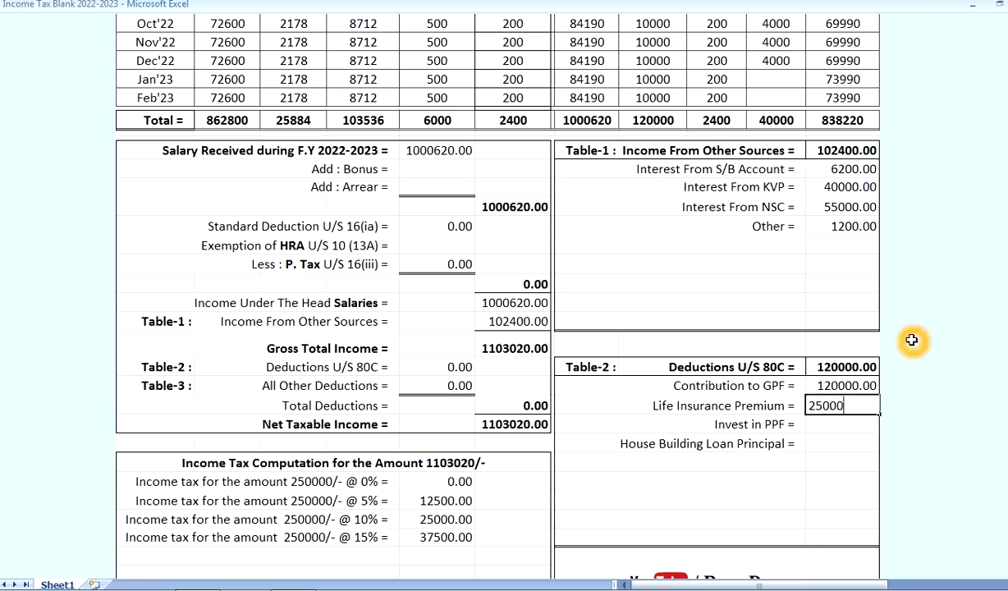
key("Return")
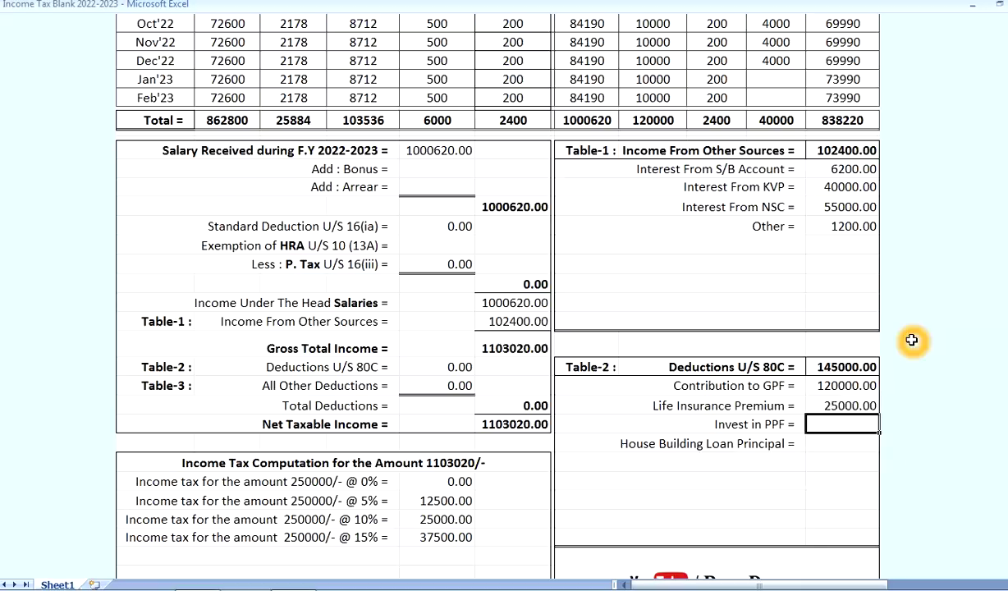
type("150000")
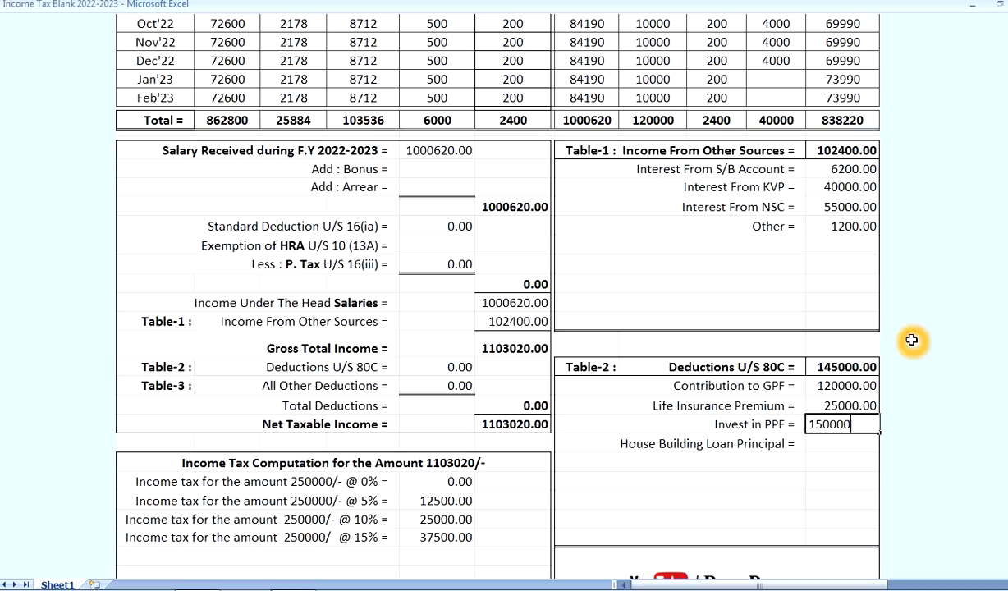
key("Return")
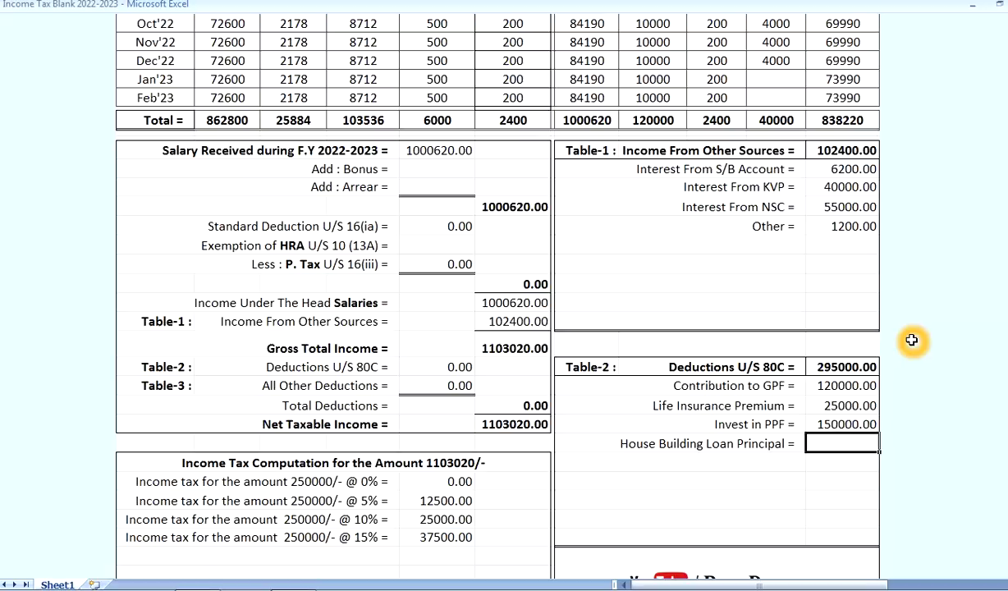
type("45000")
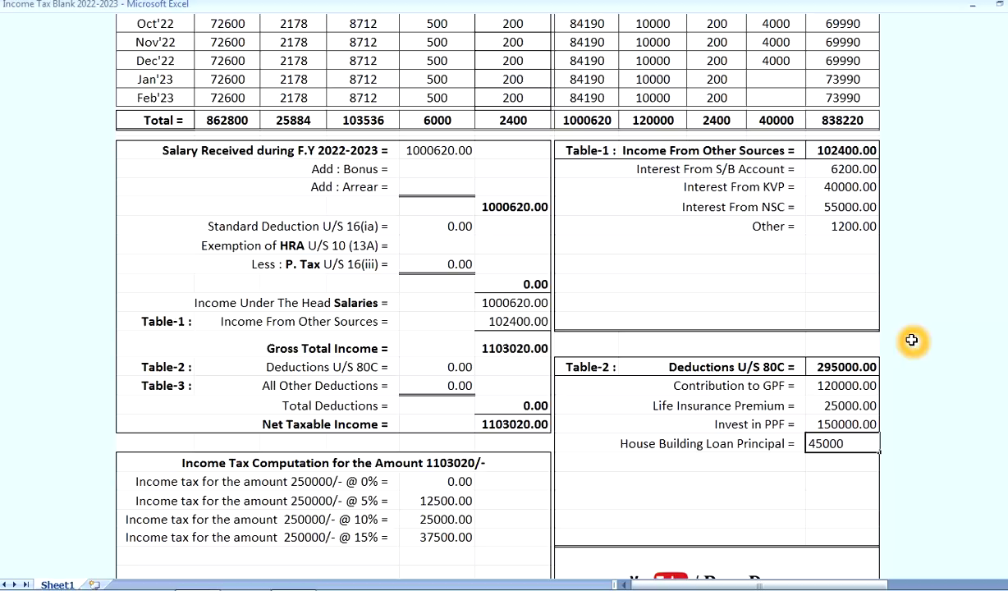
key("Return")
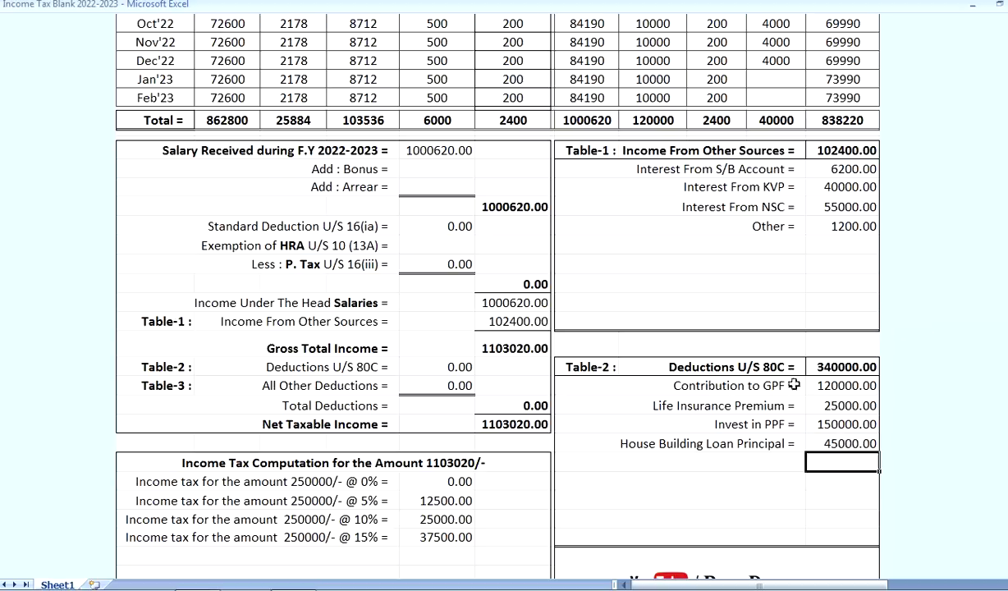
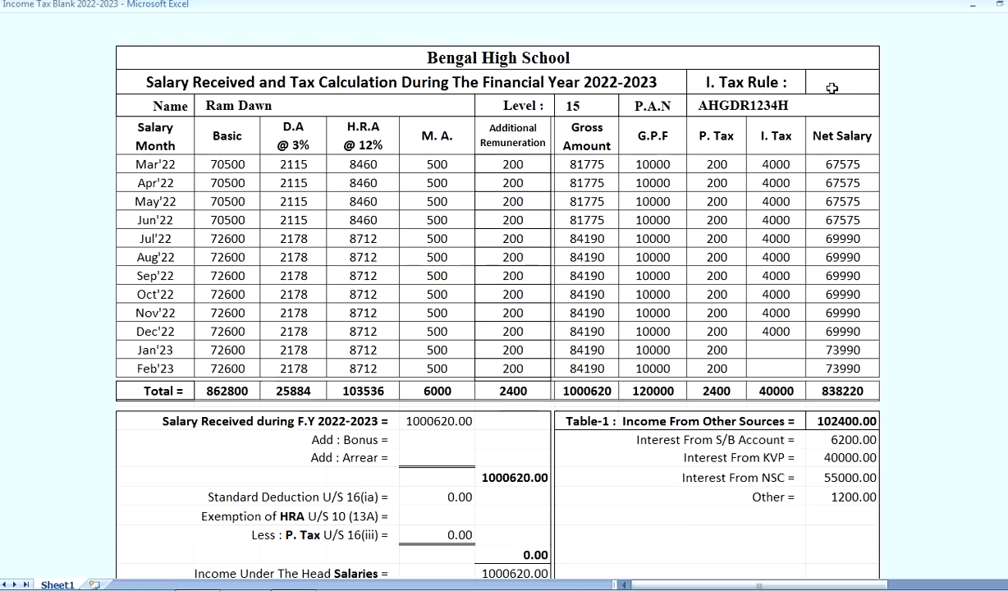
Set the I. Tax Rule to Old, giving net taxable income 894420.00 and tax due 55040.00.
left_click(885, 86)
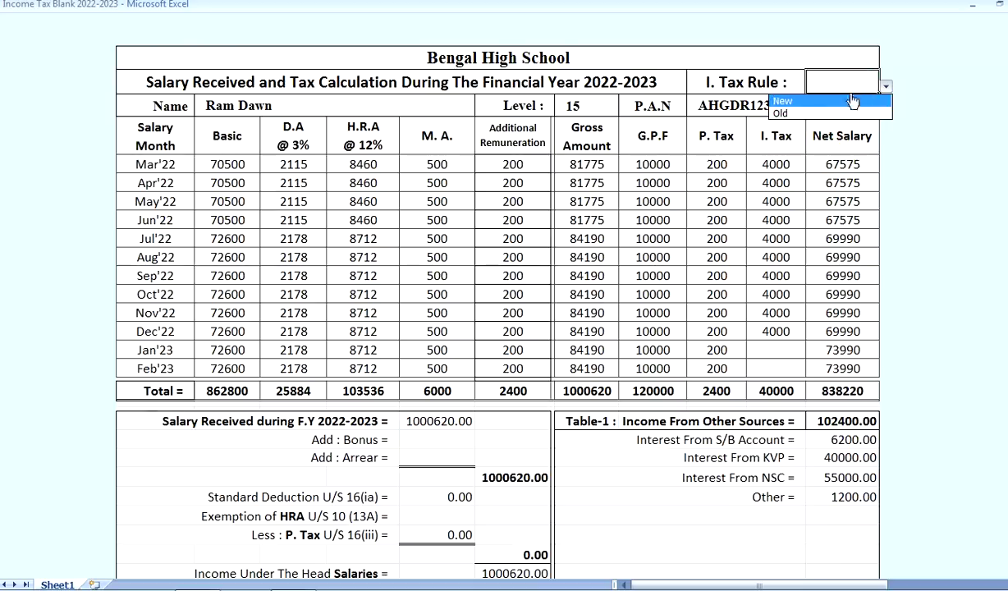
left_click(816, 112)
scroll(906, 346, "down", 3)
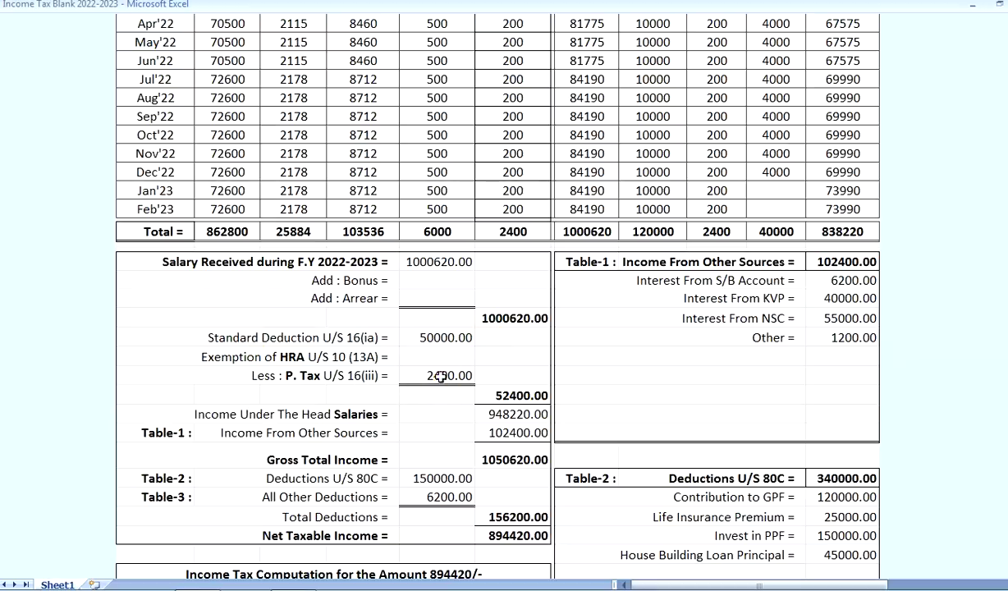
scroll(566, 307, "up", 3)
scroll(664, 435, "down", 3)
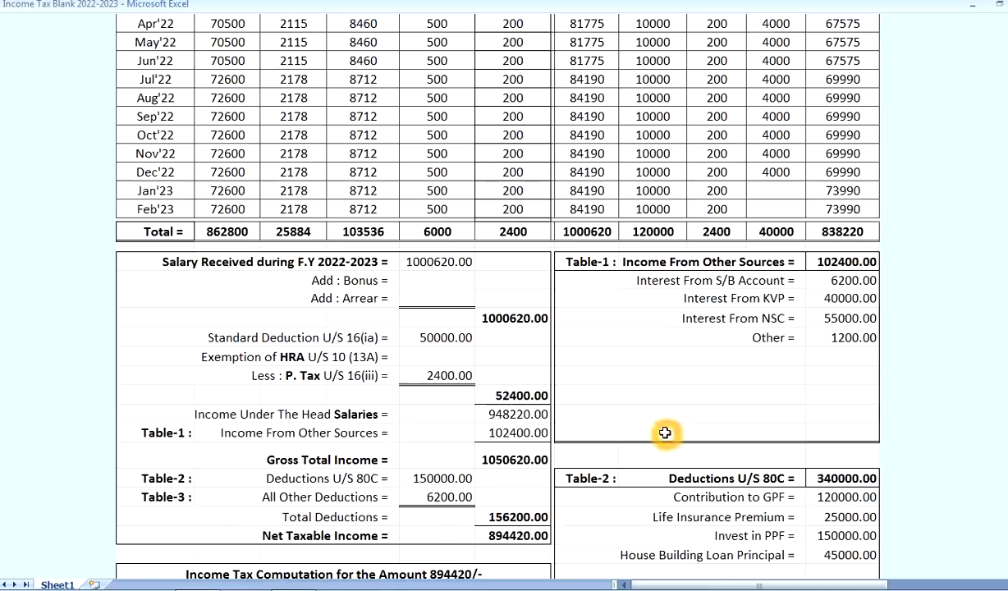
scroll(556, 454, "down", 1)
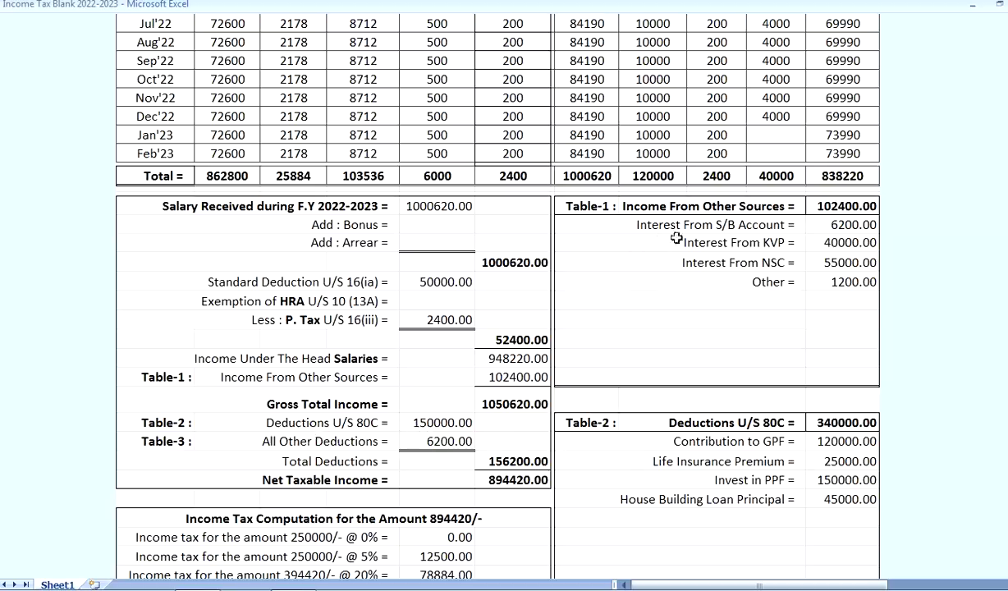
scroll(755, 299, "down", 2)
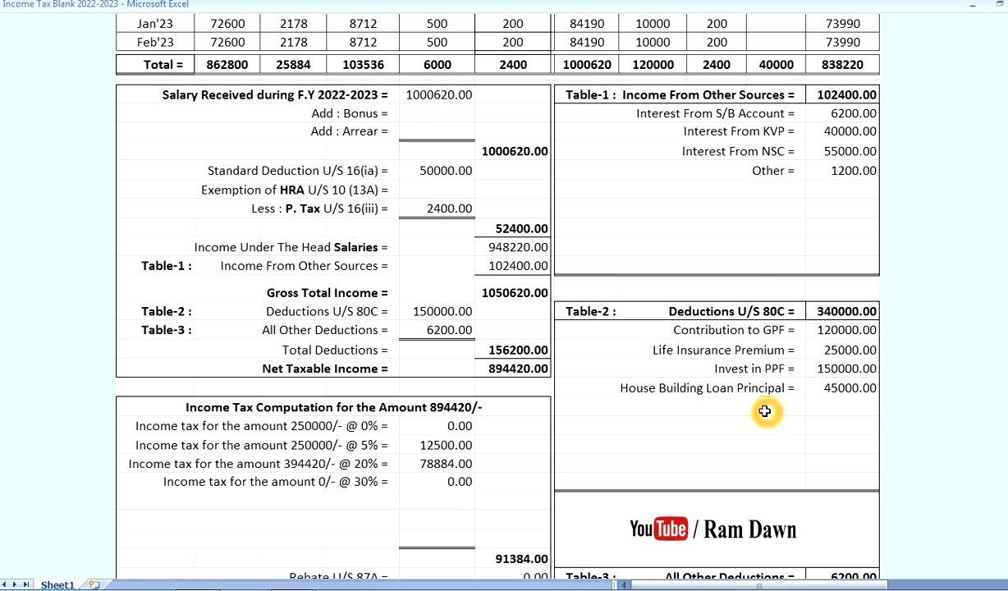
scroll(765, 410, "down", 2)
scroll(765, 410, "down", 1)
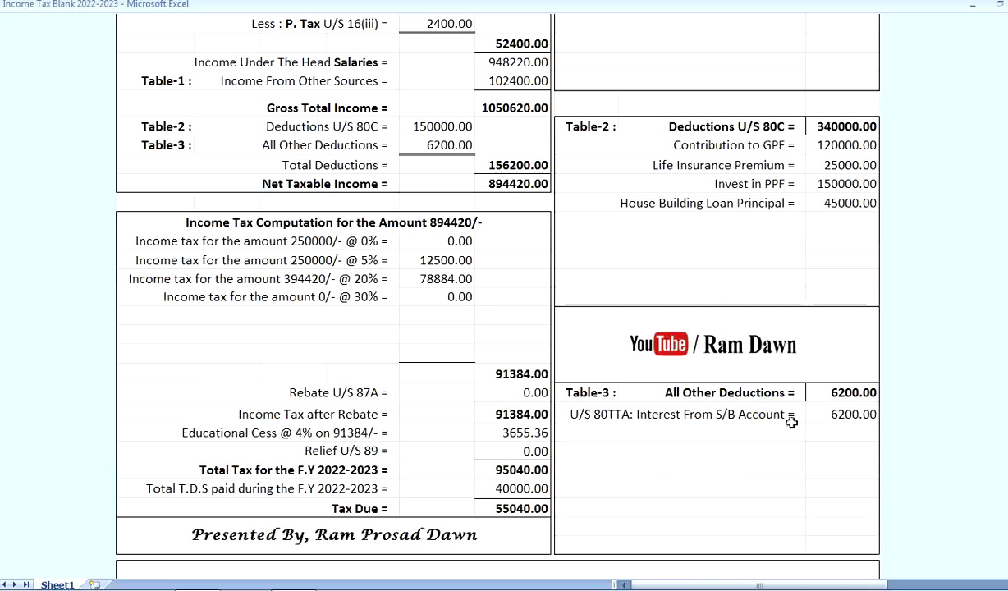
scroll(751, 460, "up", 4)
Enter 12000 as the S/B Account interest and confirm the 80TTA deduction becomes 10000.
left_click(819, 172)
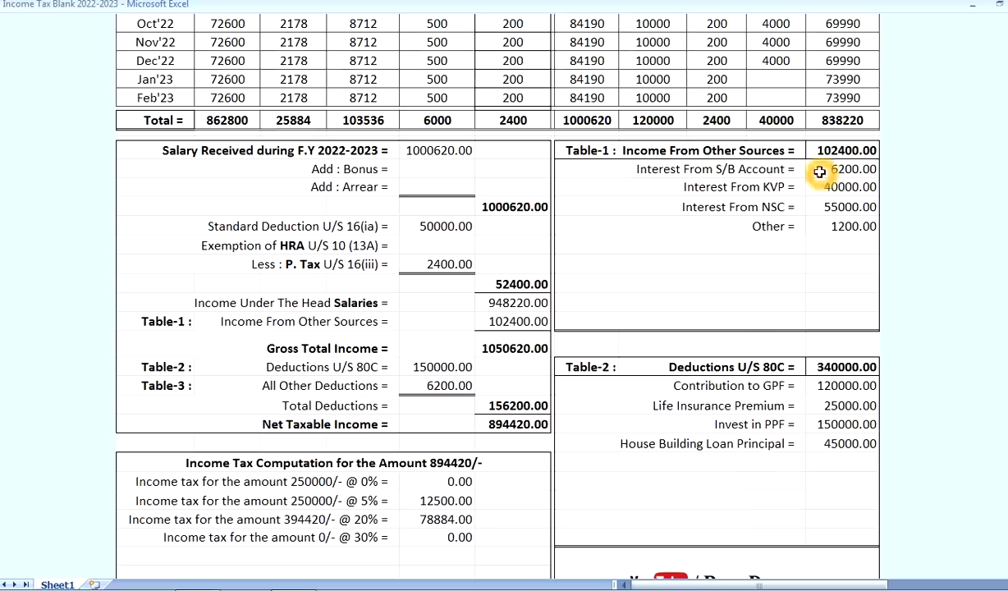
type("120")
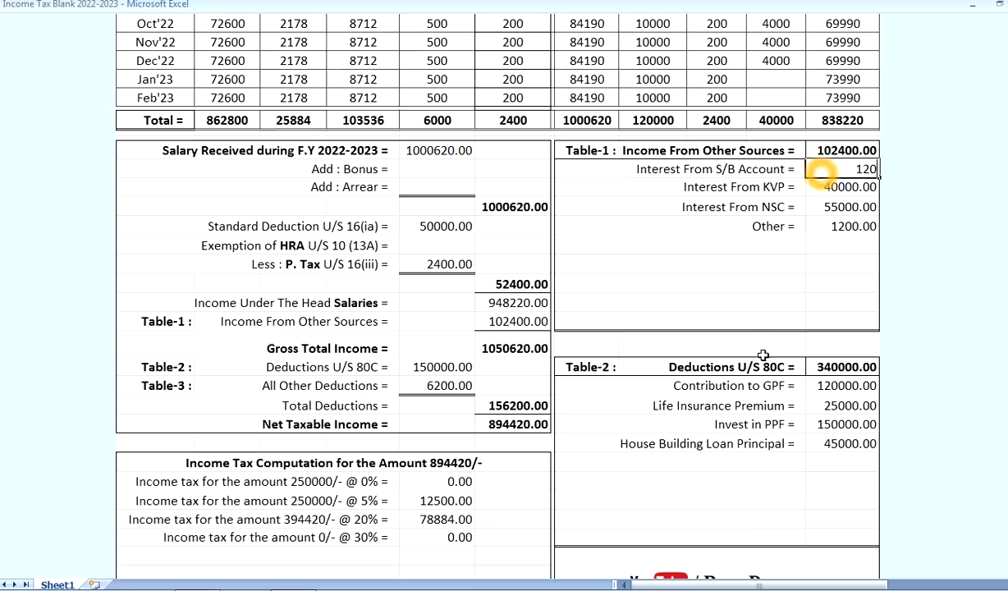
type("00")
key("Return")
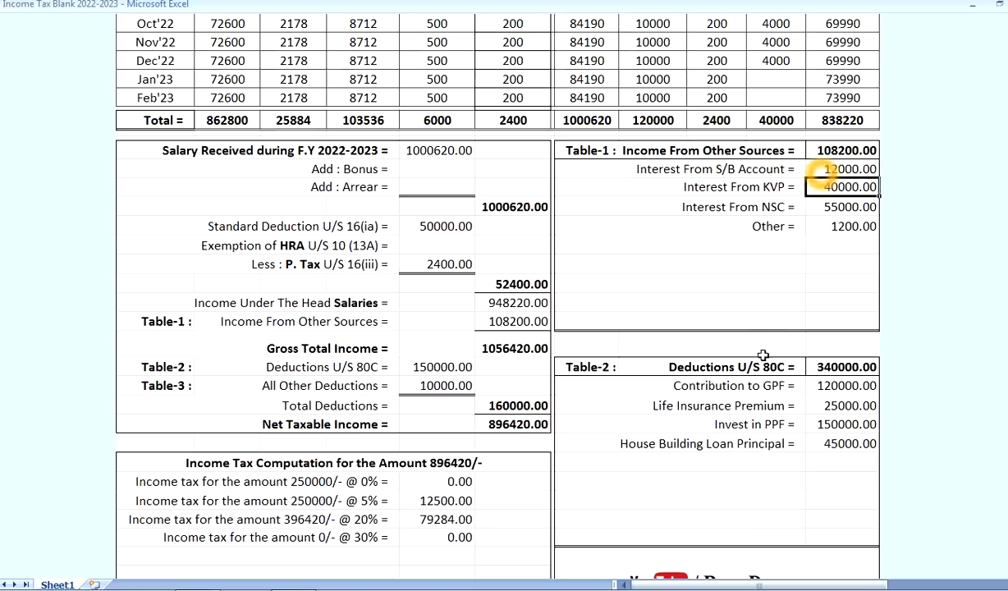
scroll(944, 418, "down", 3)
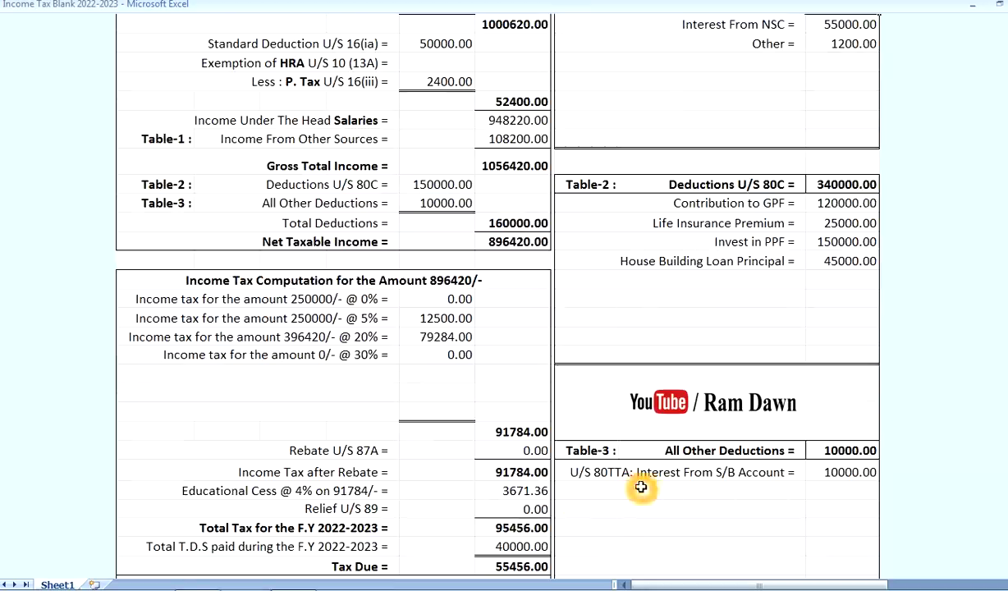
left_click(853, 473)
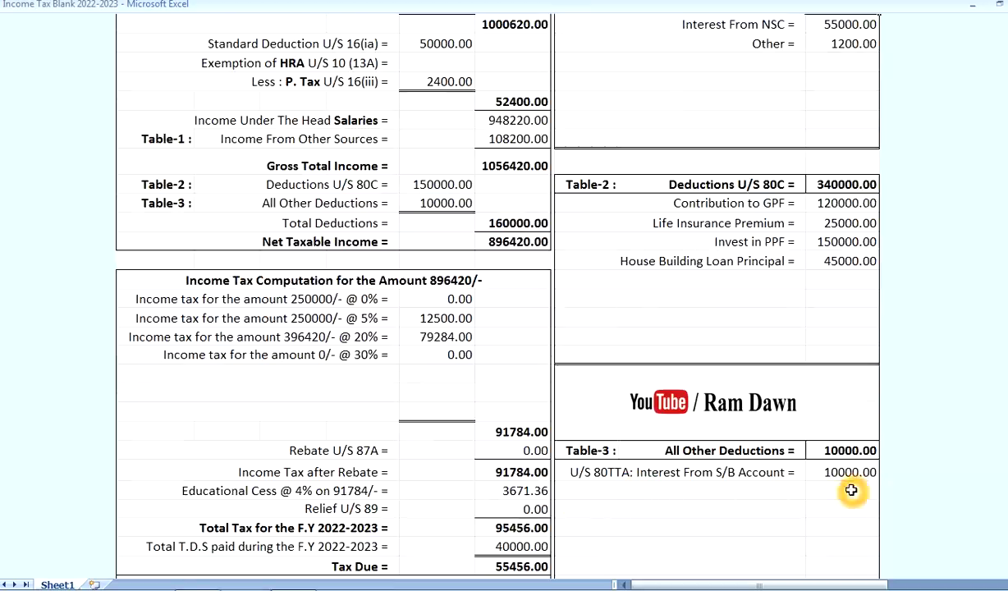
scroll(828, 468, "up", 3)
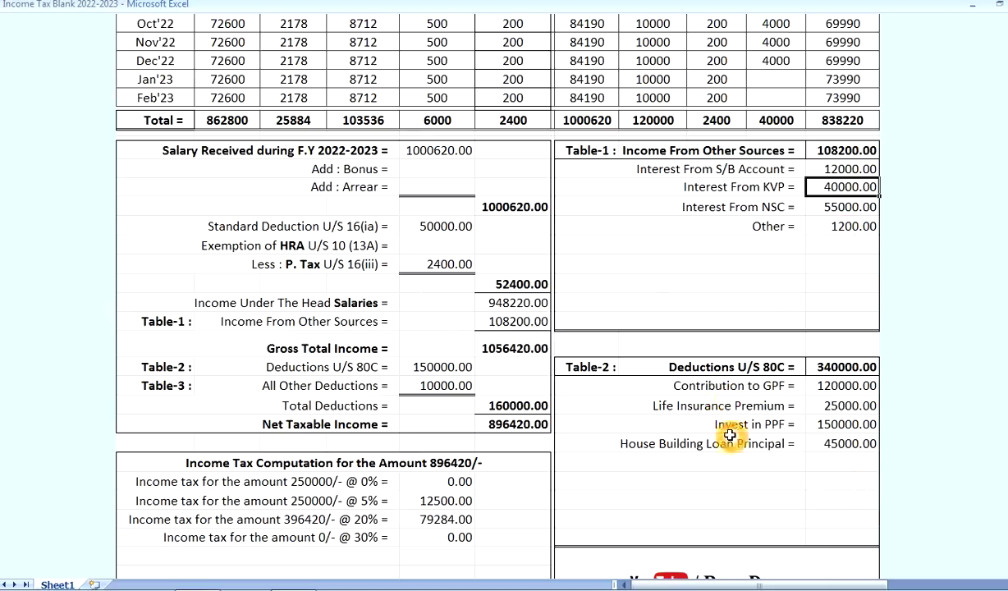
scroll(722, 427, "down", 2)
scroll(730, 435, "down", 3)
left_click(707, 380)
Add U/S 80EE and U/S 80D as new deduction rows in Table-3.
left_click(809, 378)
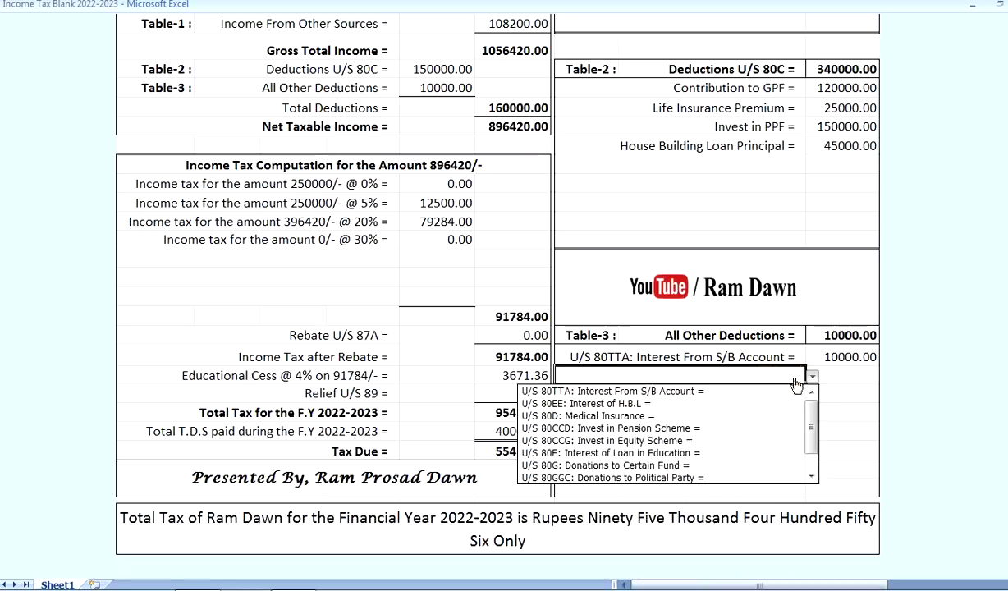
left_click(730, 404)
left_click(716, 394)
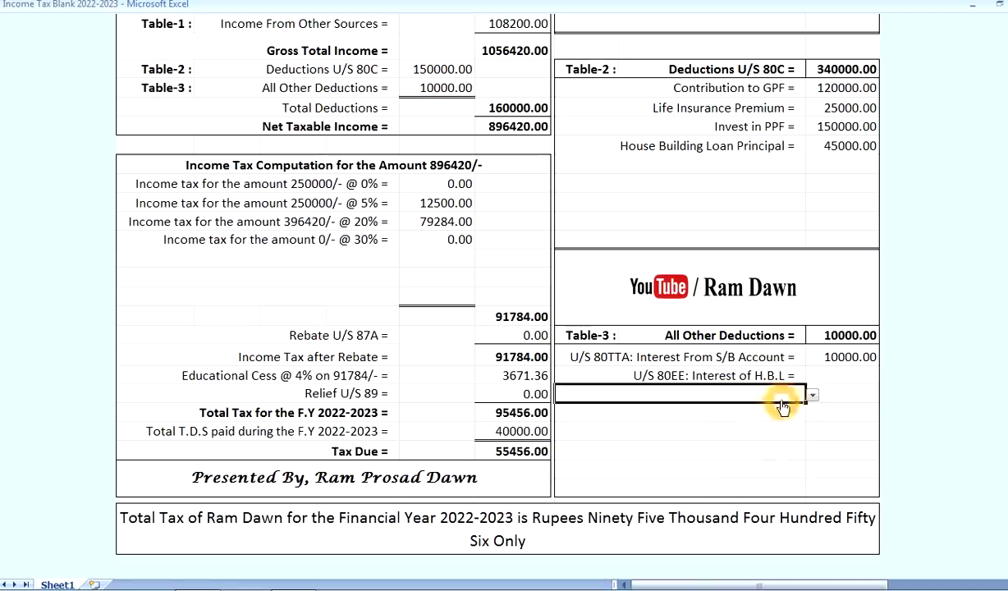
left_click(811, 395)
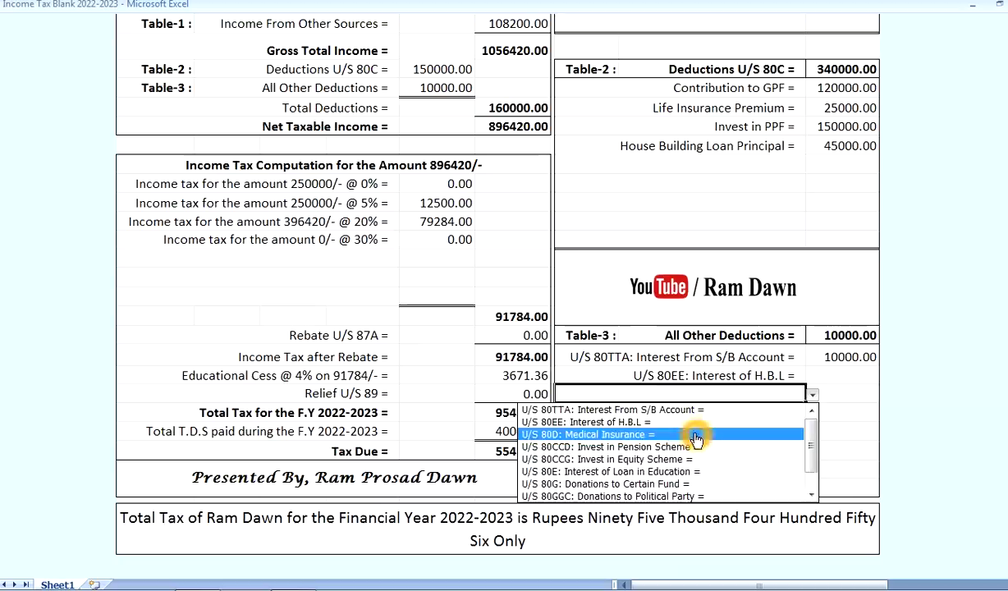
left_click(706, 435)
Enter 45000 for the 80EE home loan interest and 12000 for 80D medical insurance.
left_click(814, 376)
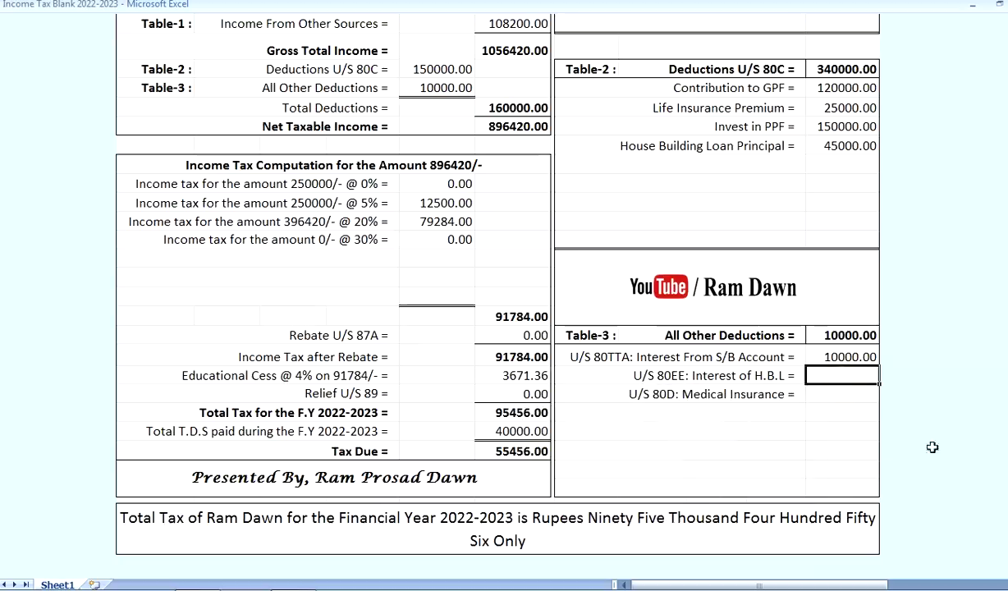
type("45000")
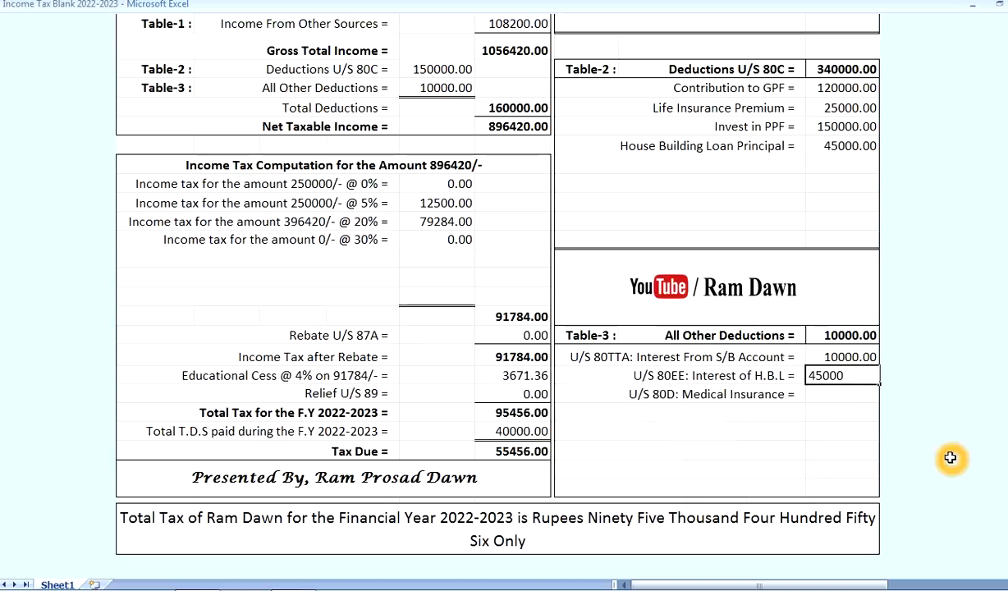
key("Return")
type("12000")
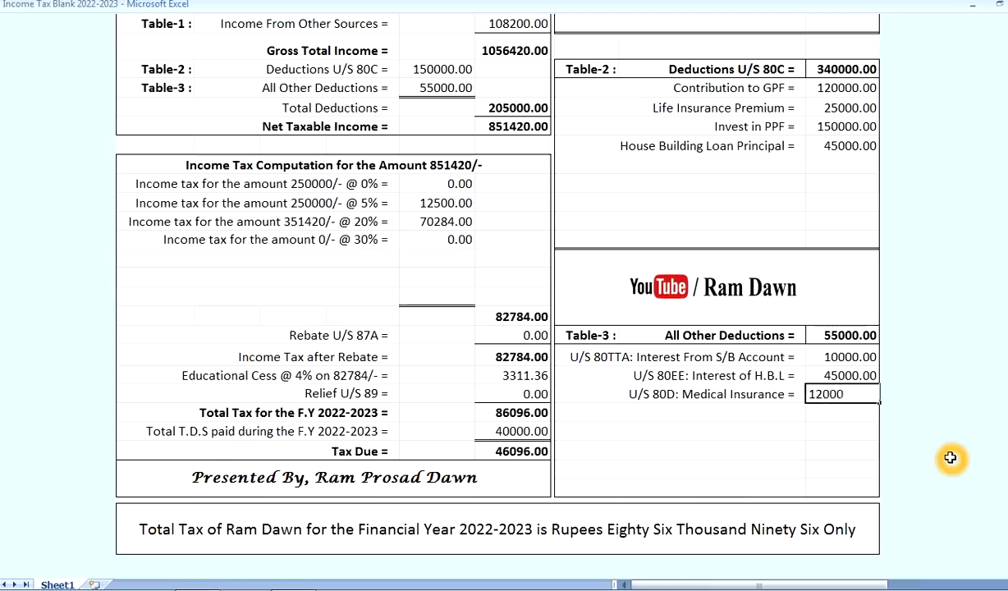
key("Return")
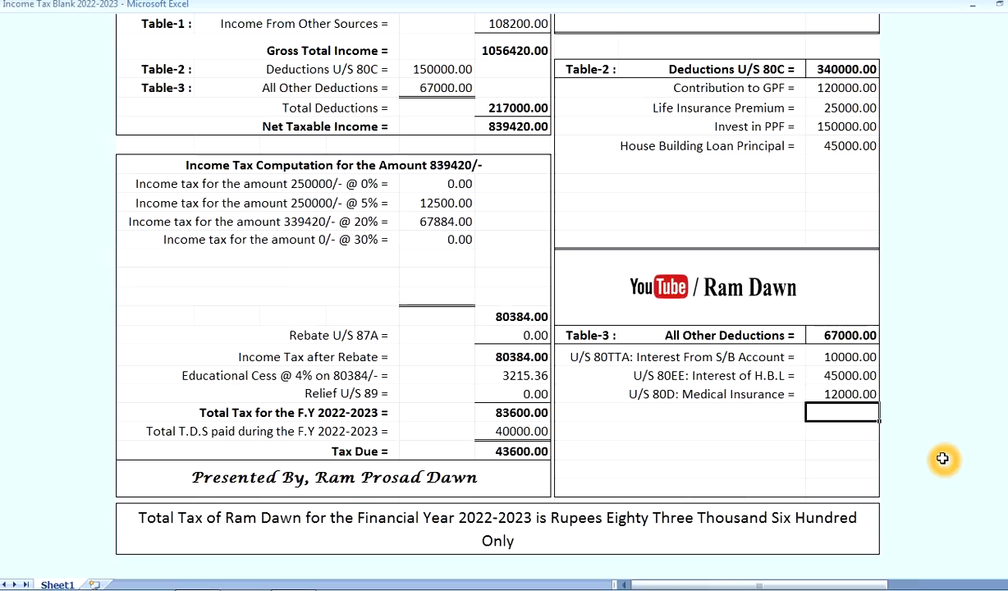
scroll(579, 250, "up", 2)
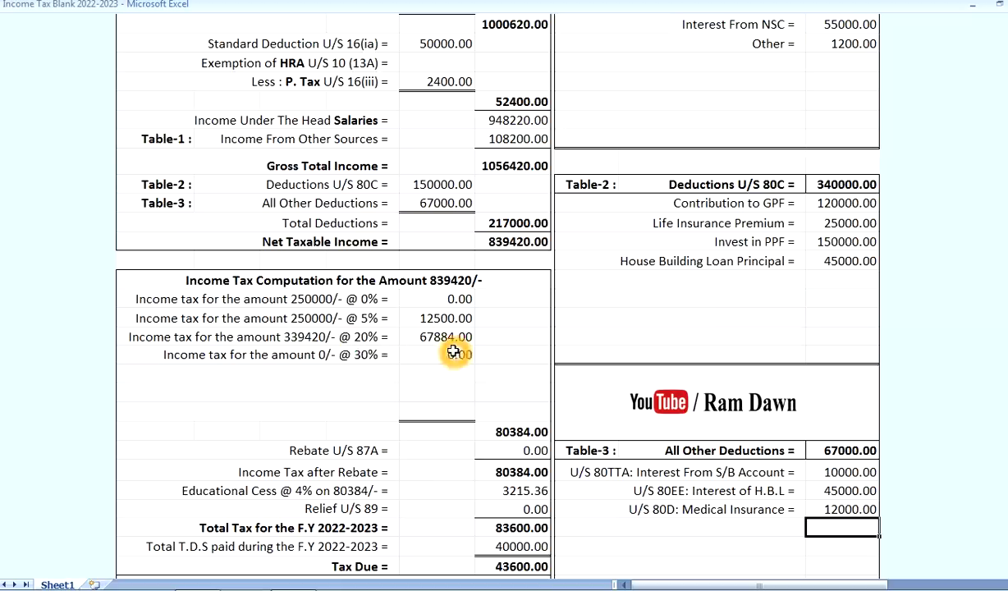
scroll(463, 374, "down", 1)
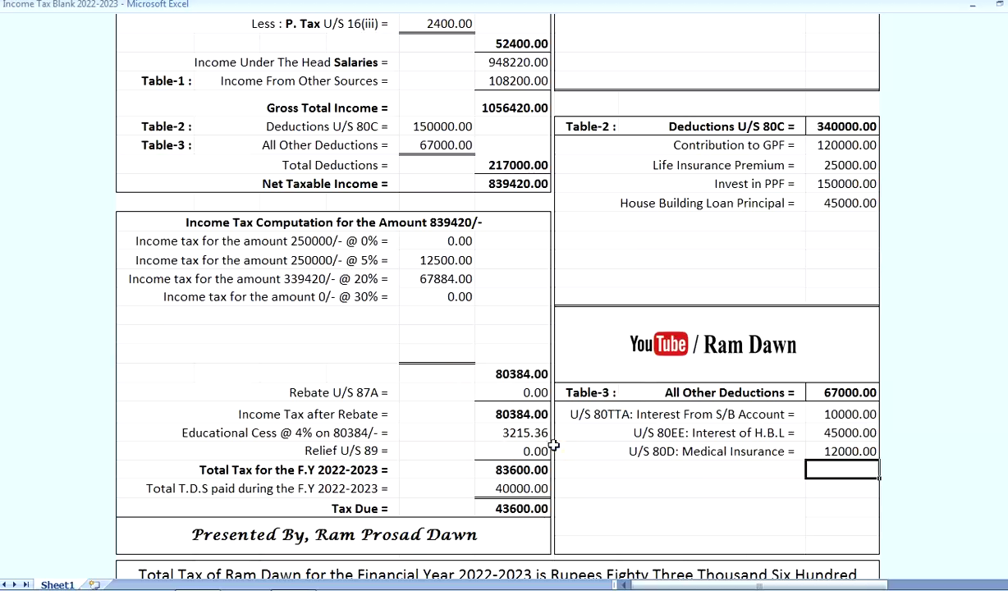
scroll(526, 431, "down", 1)
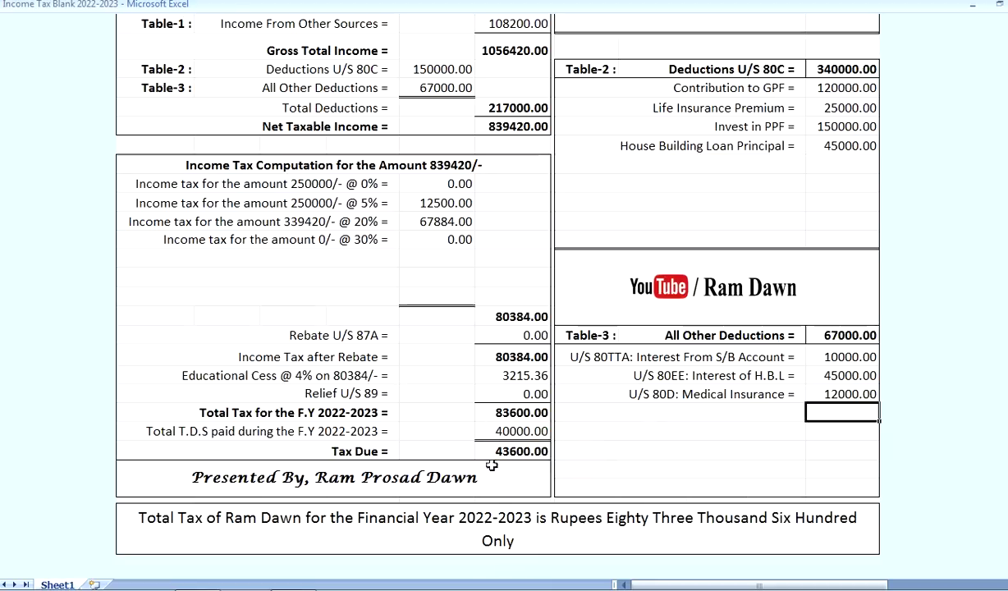
scroll(588, 453, "up", 11)
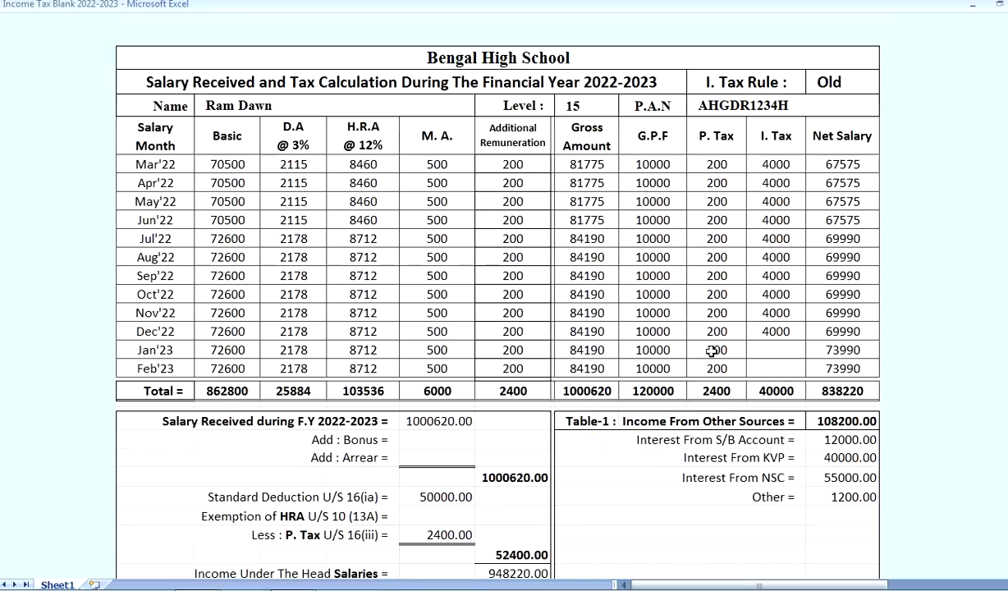
Enter income tax of 23000 for Jan'23 and 20600 for Feb'23.
left_click(773, 352)
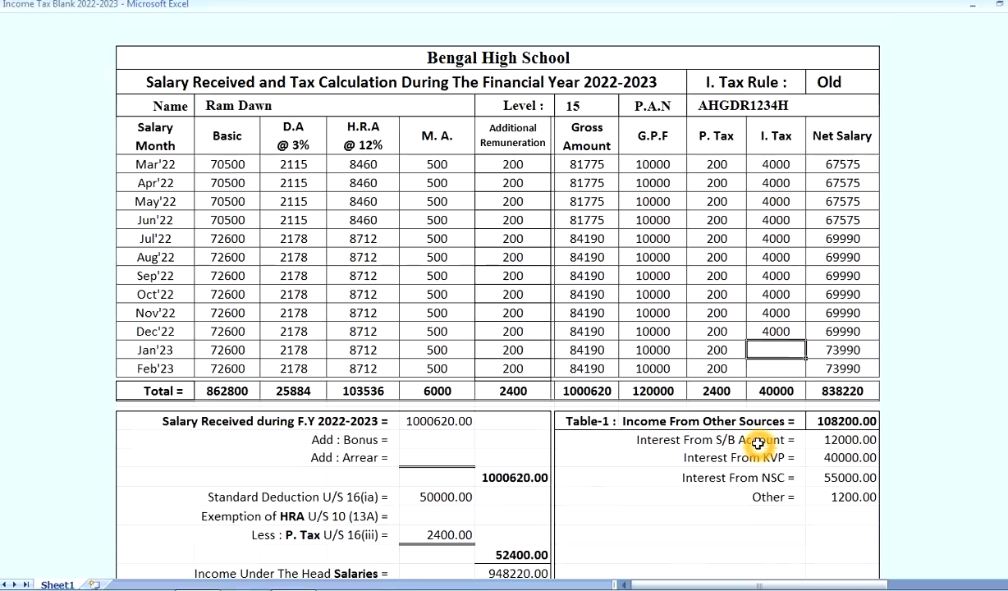
type("23000")
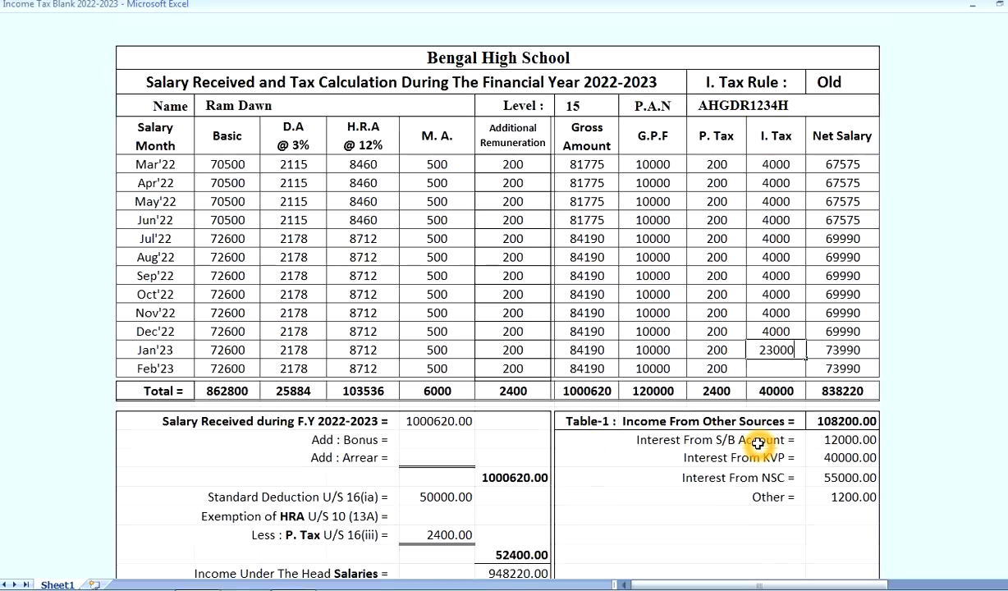
key("Return")
type("20600")
key("Return")
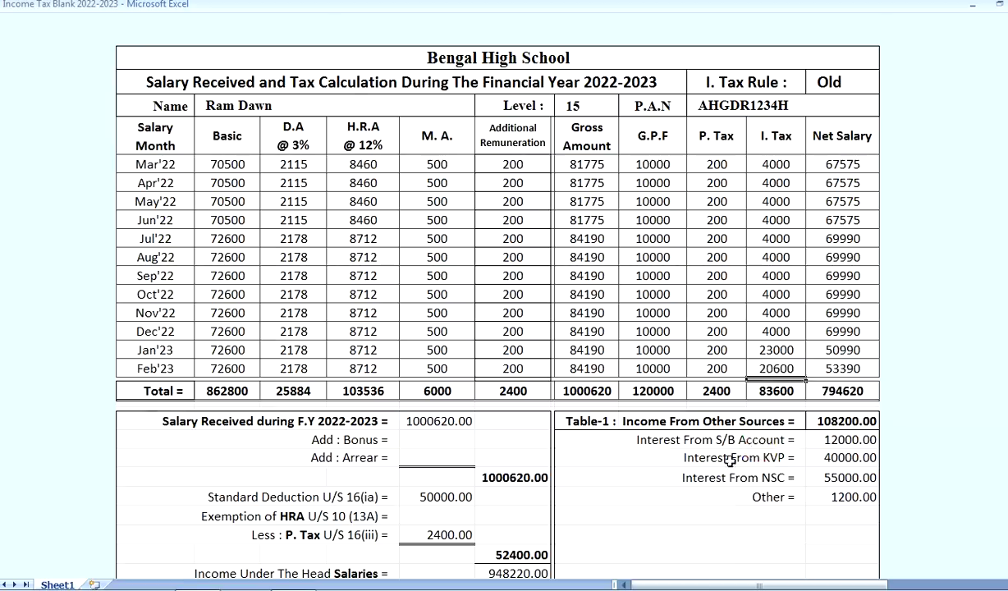
Check that total T.D.S paid is 83600.00 and balance tax shows NIL.
scroll(698, 487, "down", 6)
scroll(697, 487, "down", 4)
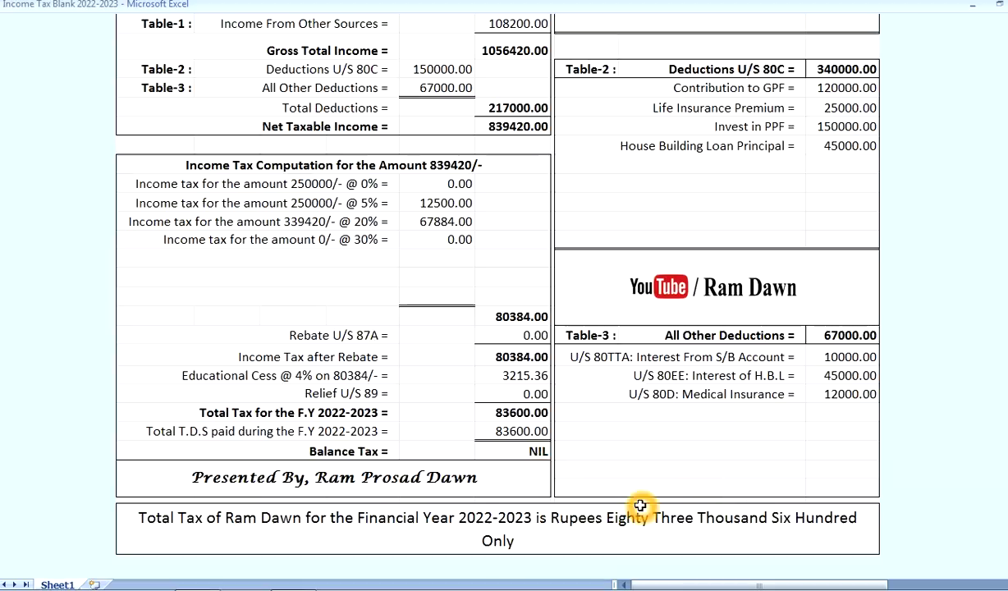
scroll(616, 485, "up", 6)
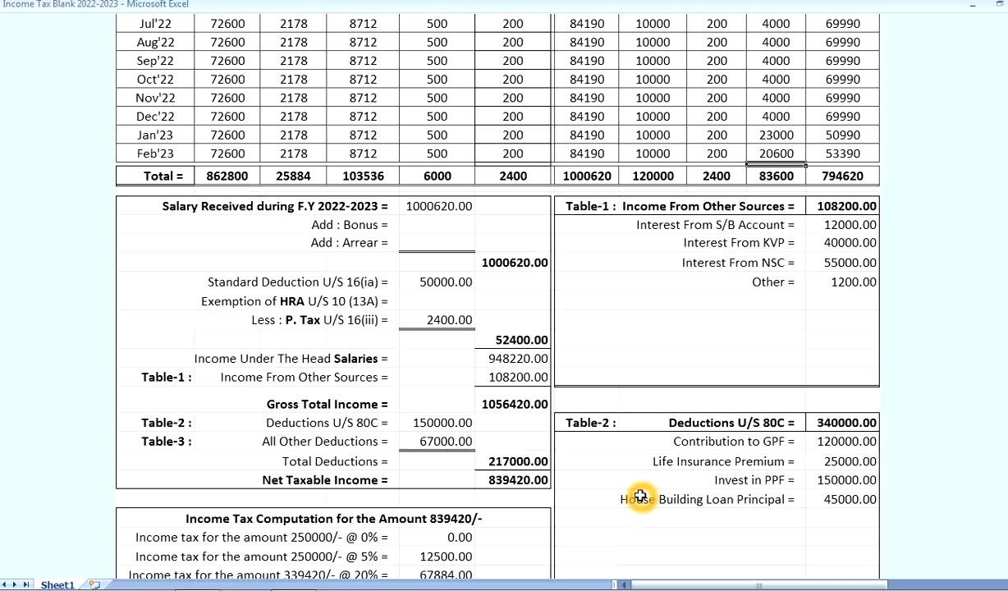
scroll(636, 326, "up", 3)
scroll(591, 452, "down", 10)
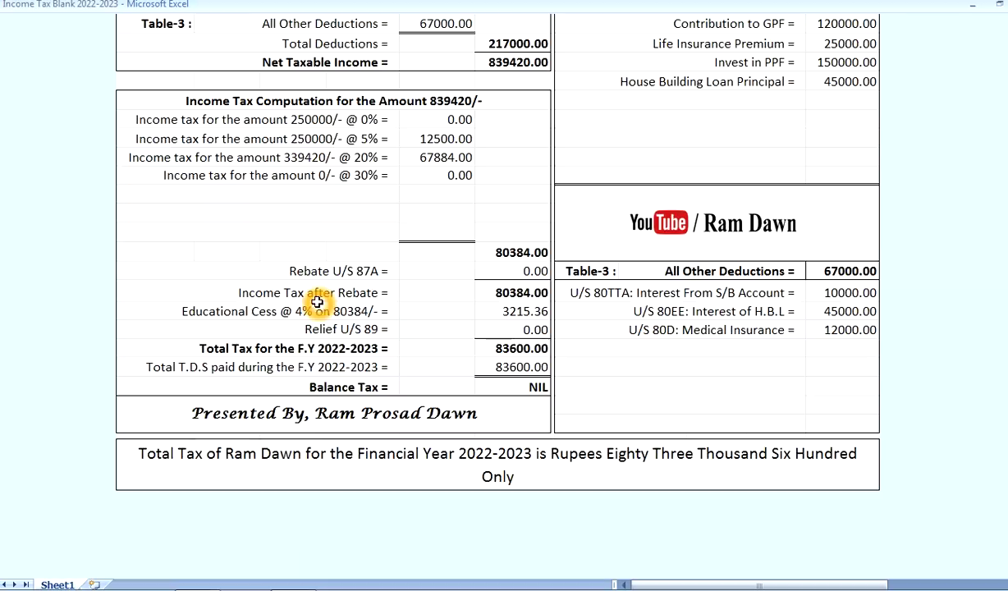
left_click(468, 381)
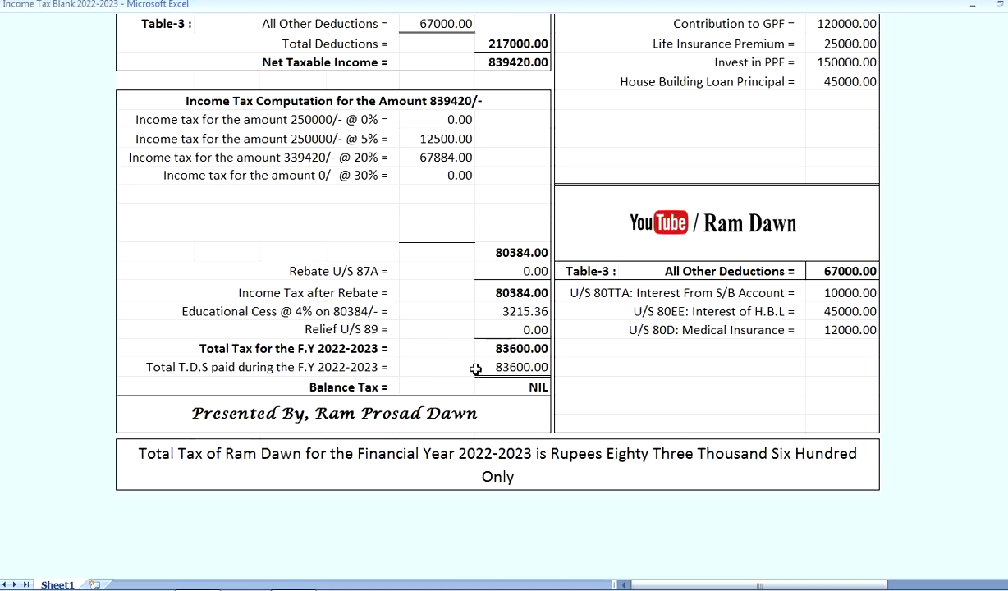
left_click(529, 366)
scroll(763, 361, "up", 11)
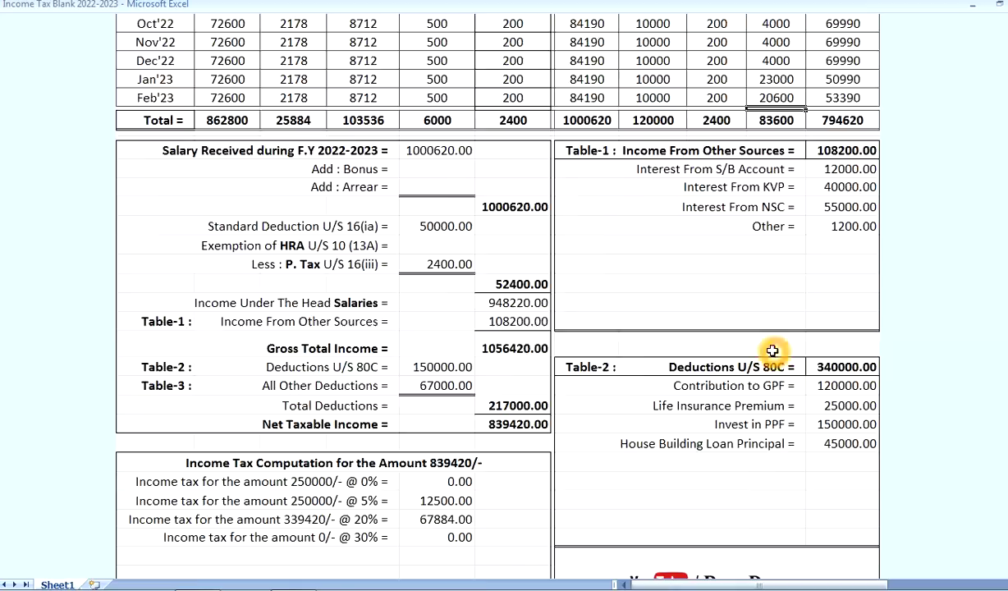
left_click(817, 80)
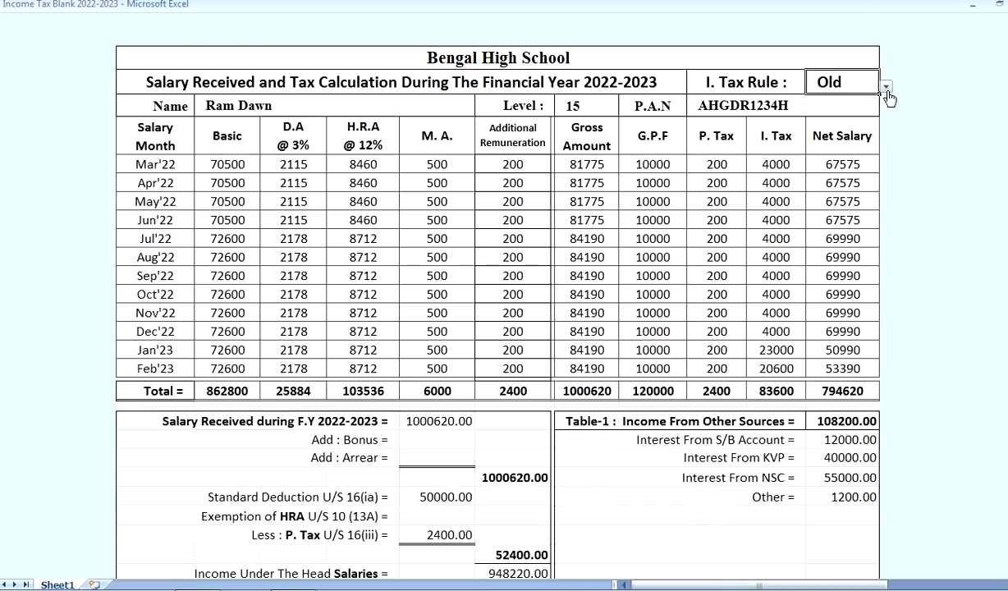
Switch the I. Tax Rule to New and check that total deductions drop to zero.
left_click(886, 86)
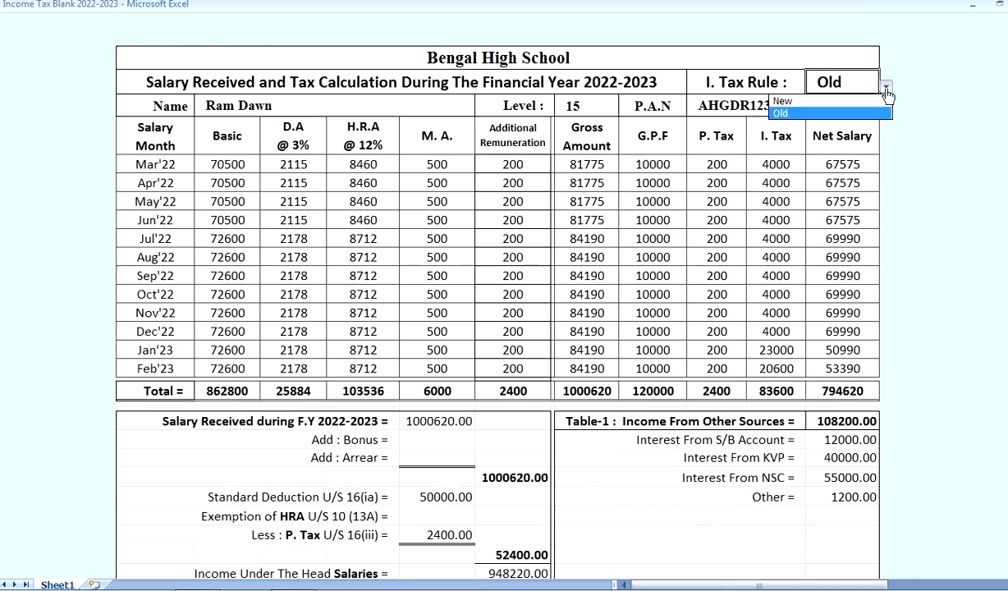
left_click(861, 98)
scroll(799, 275, "down", 10)
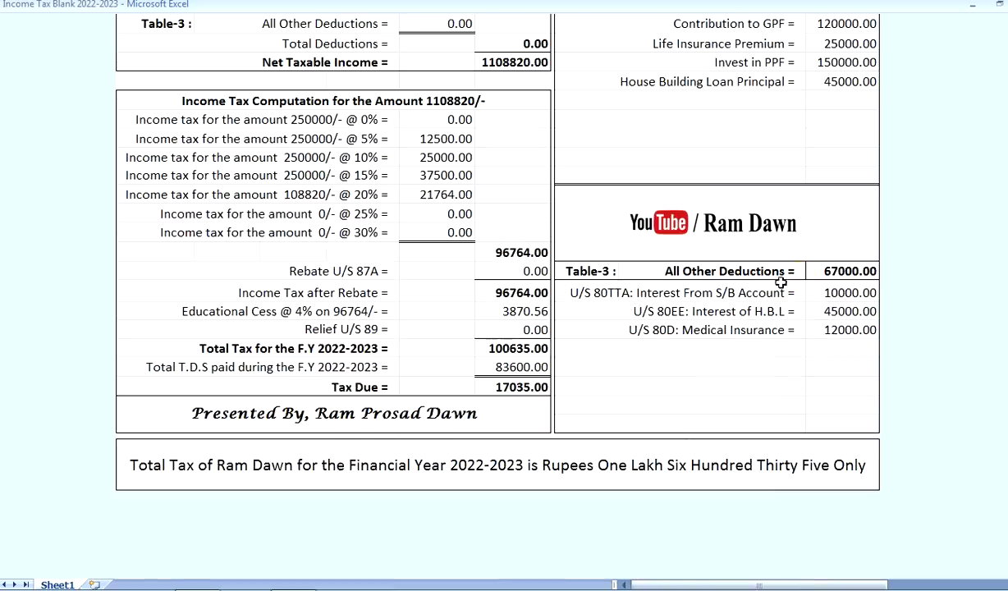
left_click(497, 361)
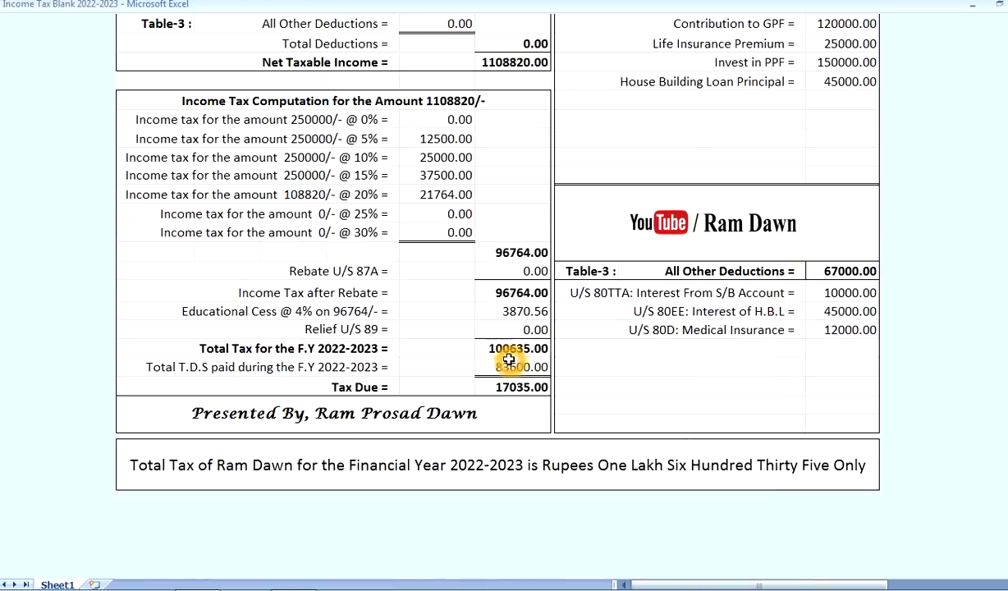
left_click(596, 378)
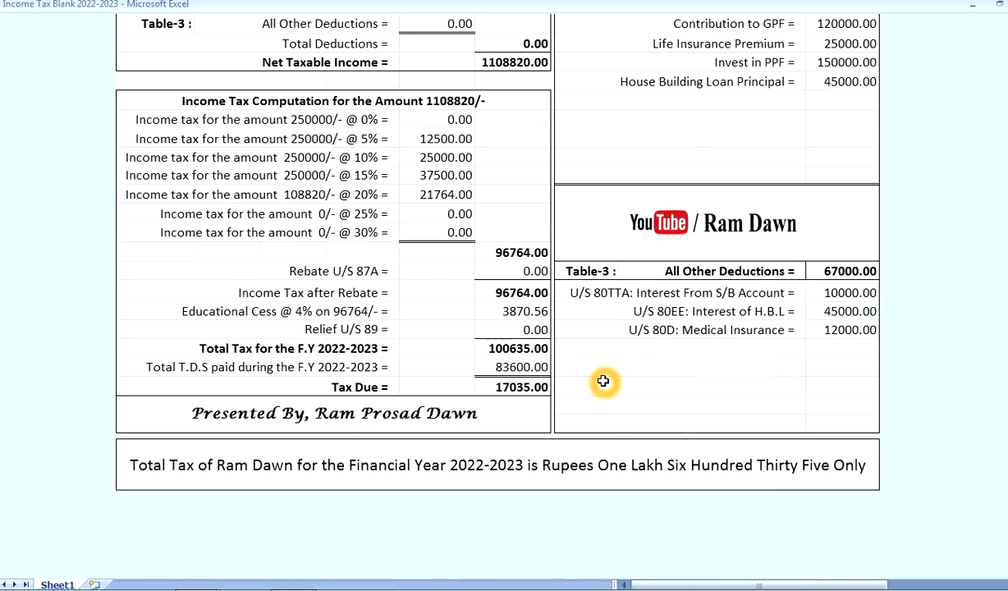
scroll(603, 380, "up", 2)
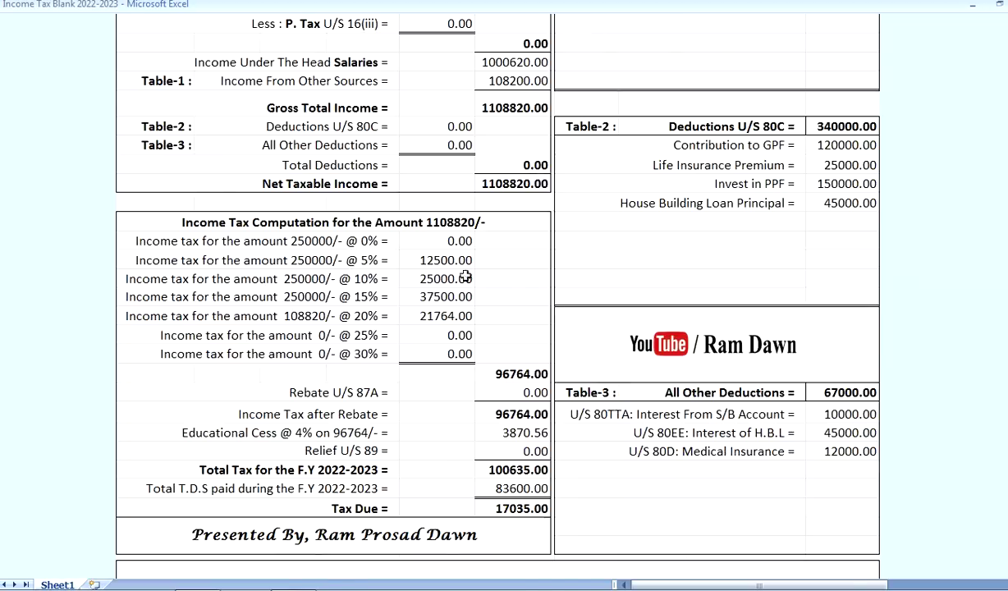
scroll(420, 266, "up", 3)
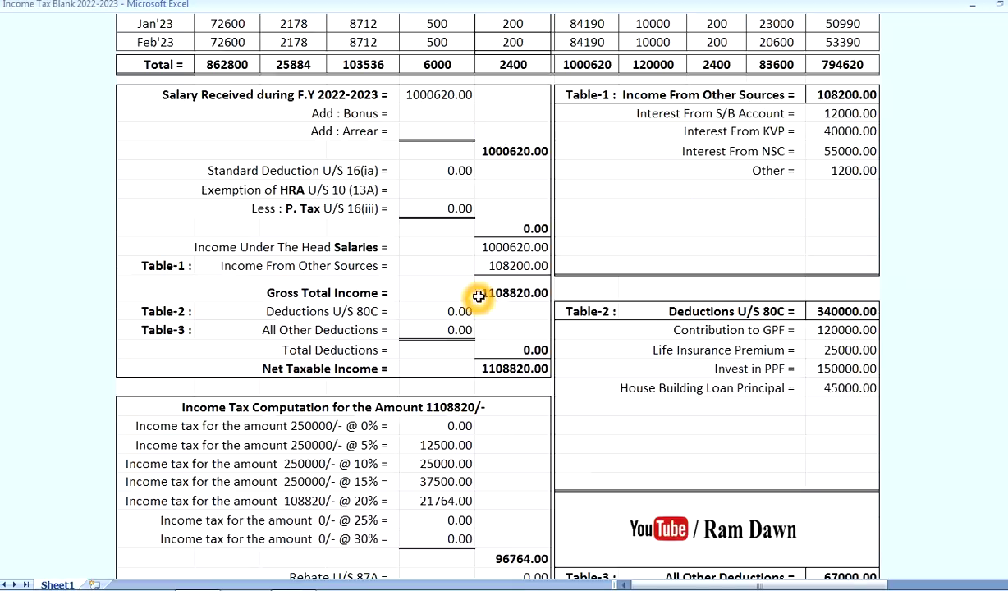
left_click(533, 350)
scroll(818, 446, "down", 3)
scroll(841, 250, "up", 3)
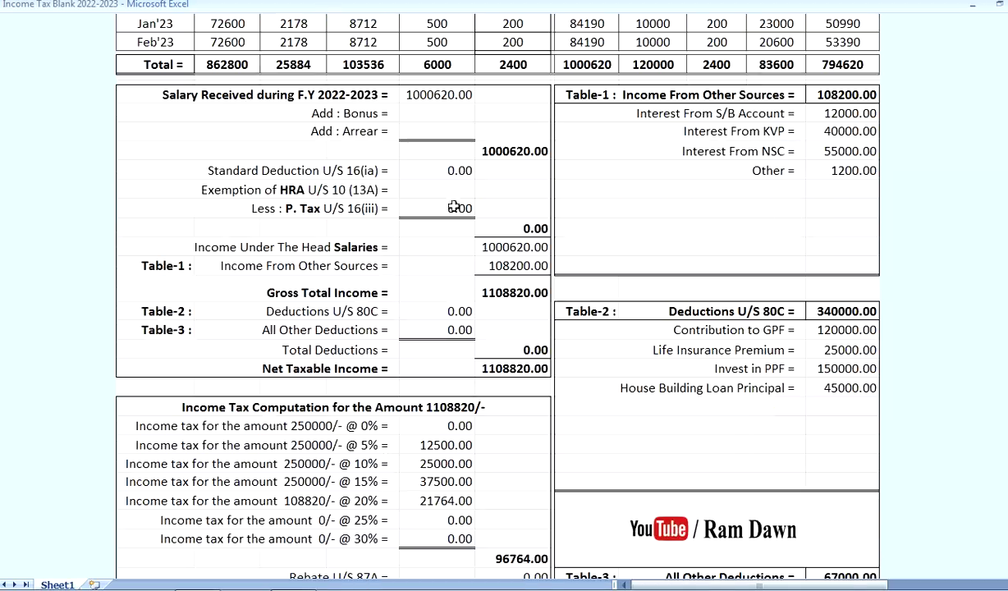
Inspect the recalculated New-rule tax computation, with total tax 100635.00.
left_click(560, 296)
scroll(528, 380, "down", 3)
left_click(532, 391)
left_click(332, 478)
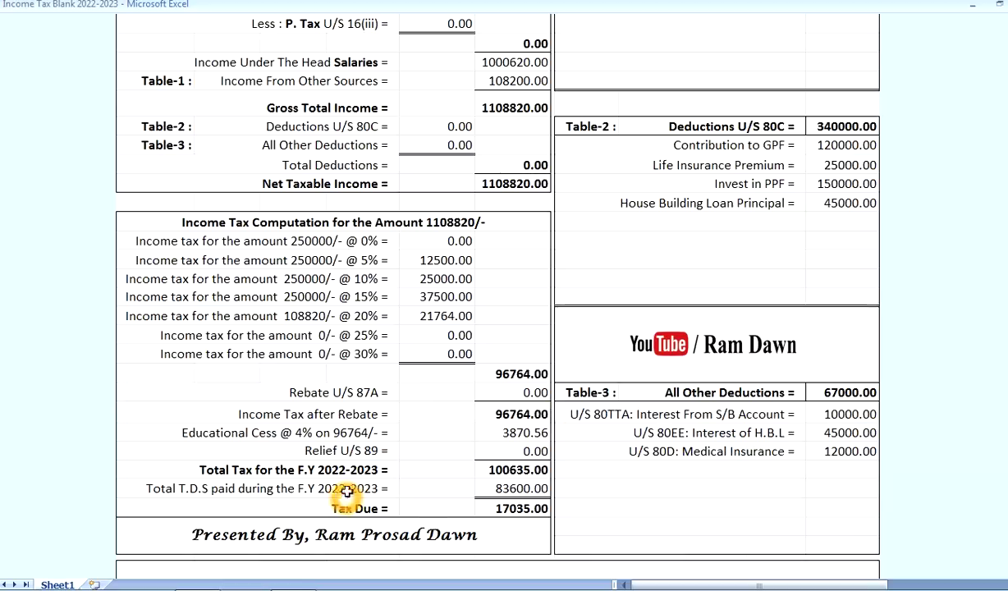
left_click(354, 241)
left_click(363, 355)
left_click(361, 345)
left_click(300, 239)
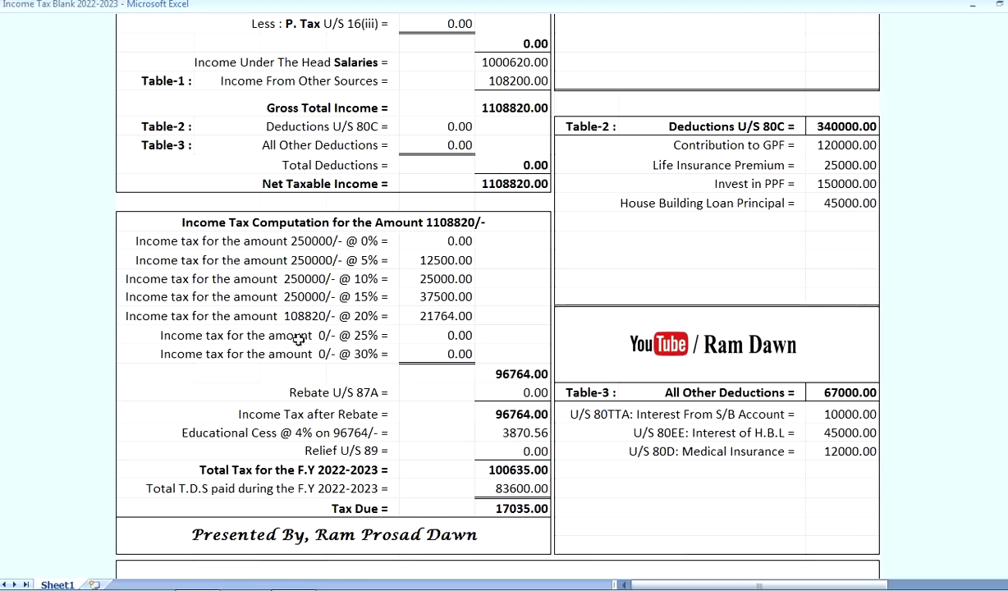
left_click(295, 258)
left_click(304, 247)
left_click(304, 236)
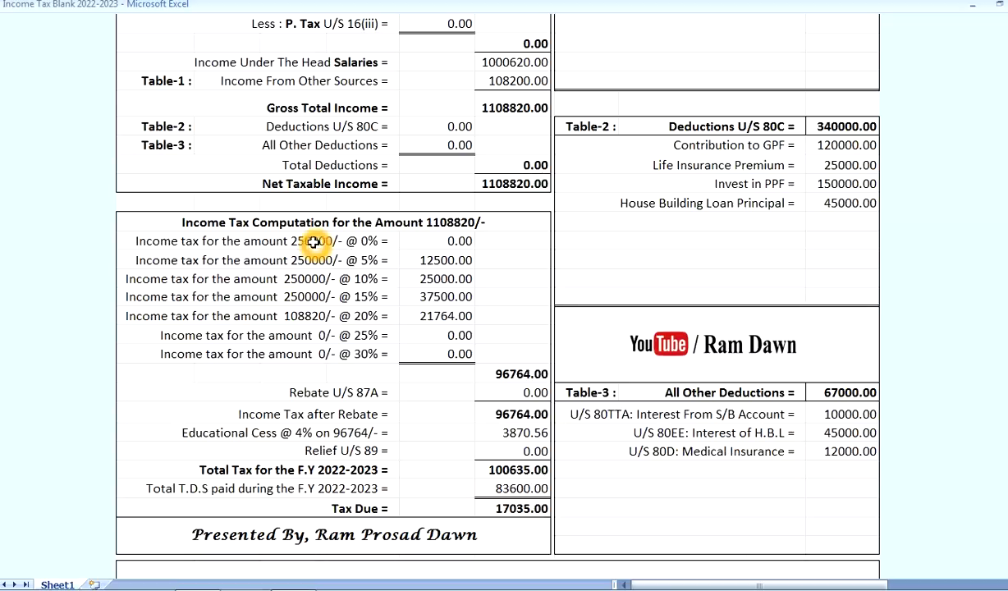
left_click(423, 271)
left_click(439, 335)
left_click(380, 267)
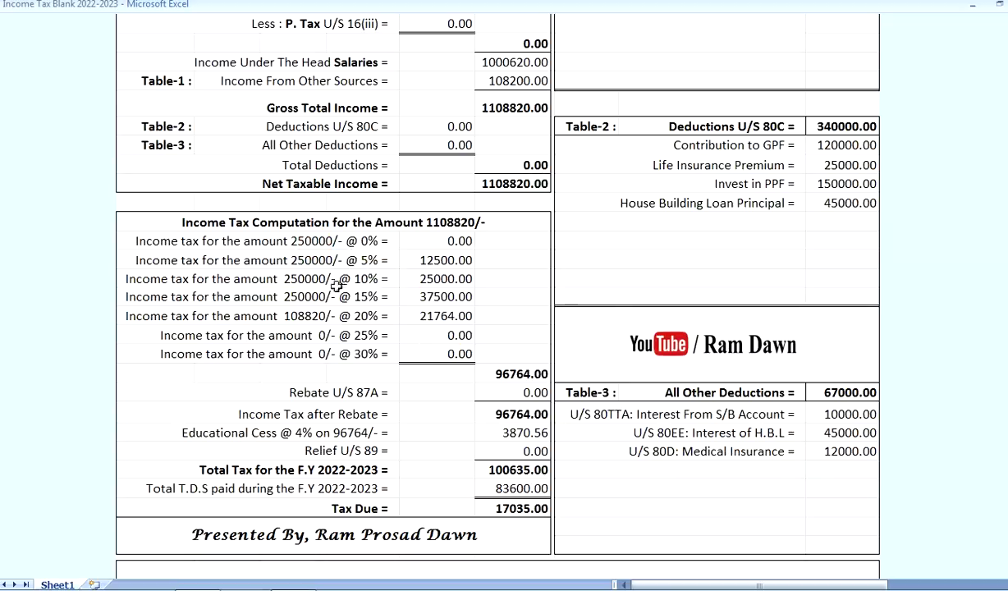
left_click(383, 297)
left_click(271, 294)
left_click(362, 328)
left_click(277, 322)
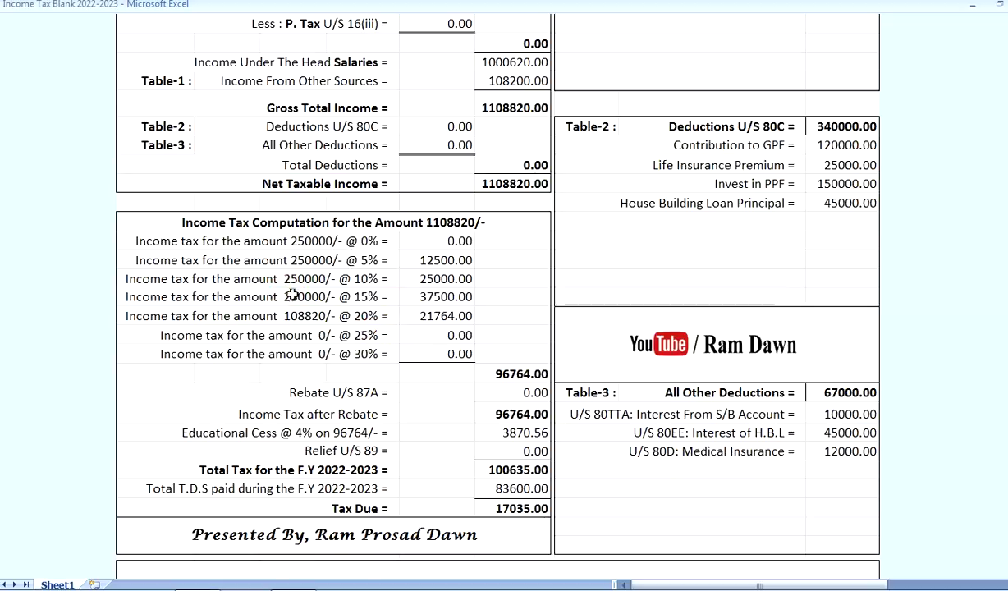
left_click(408, 311)
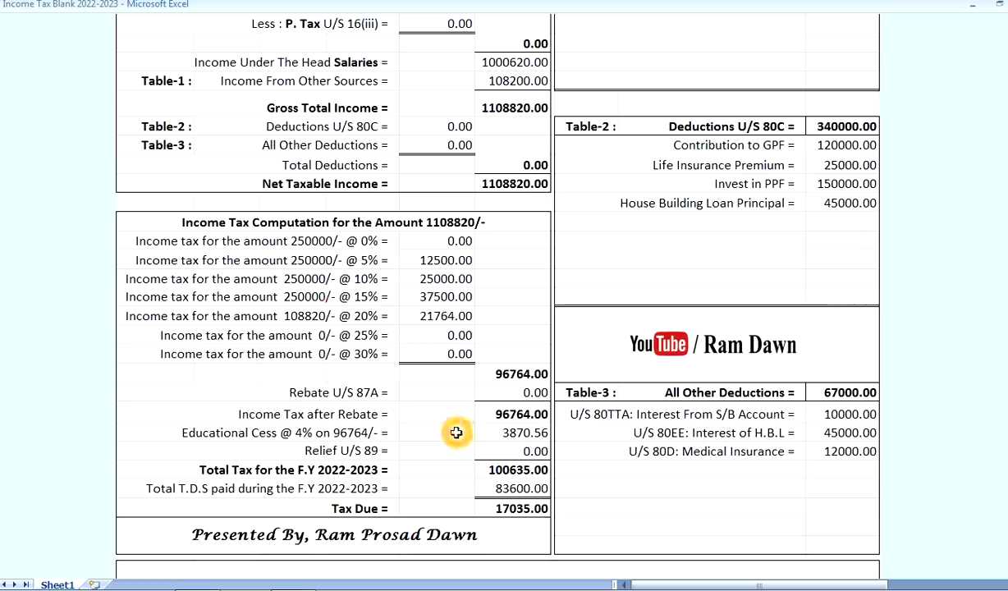
Recheck the 83600 T.D.S paid figure and tax due of 17035.00 under the New rule.
left_click(520, 482)
left_click(600, 460)
left_click(604, 460)
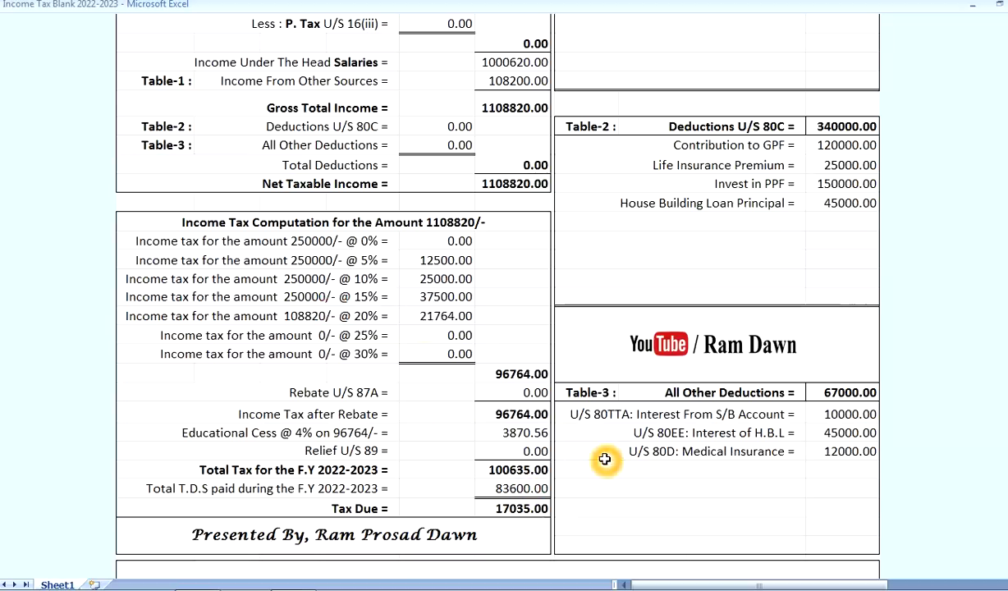
scroll(605, 460, "up", 3)
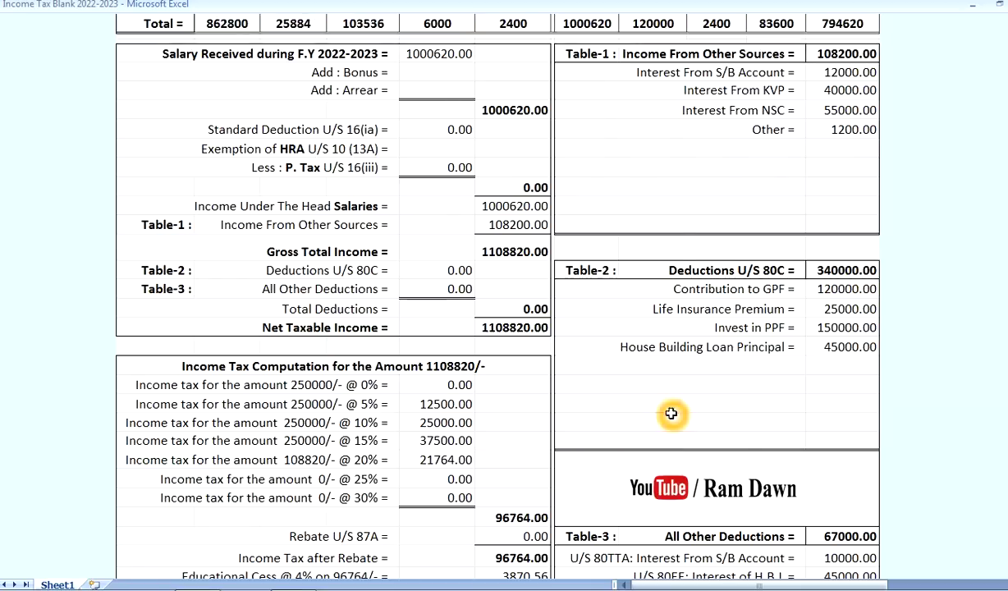
scroll(671, 419, "up", 3)
scroll(671, 420, "up", 4)
left_click(886, 86)
Apply the Old rule and clear the Invest in PPF and House Building Loan Principal amounts.
left_click(851, 109)
scroll(813, 286, "down", 4)
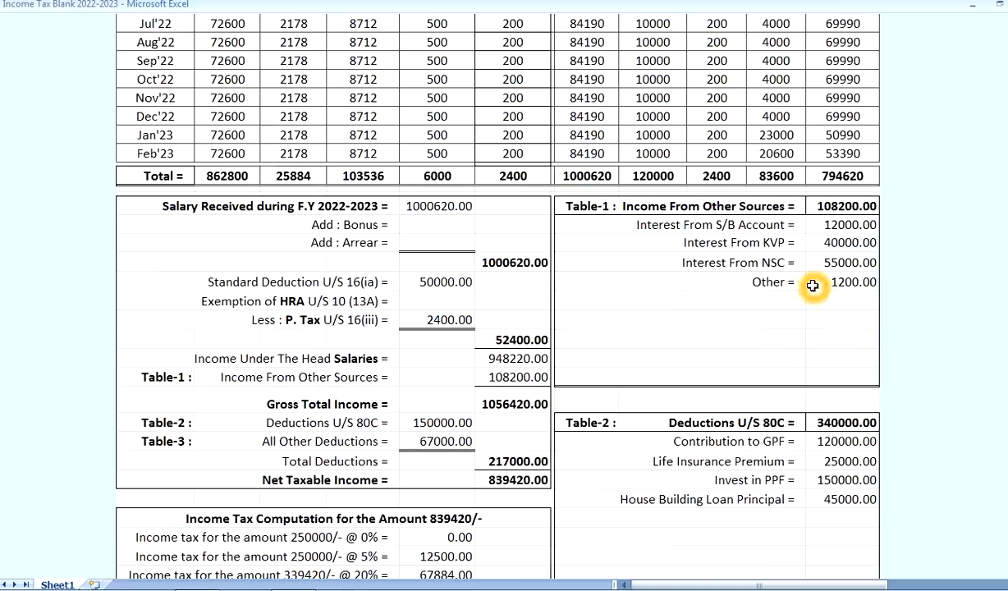
scroll(798, 274, "down", 2)
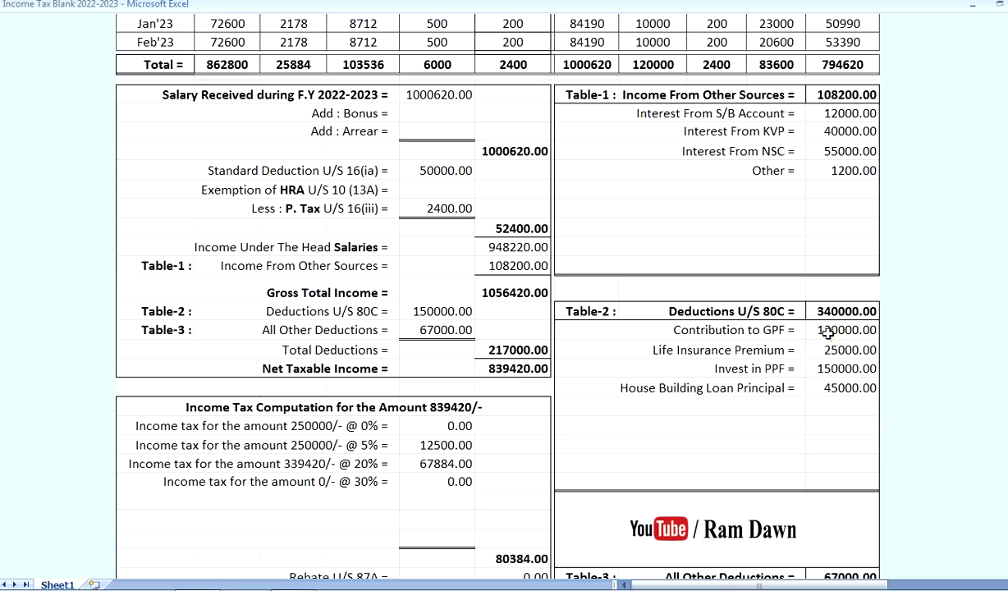
left_click(822, 370)
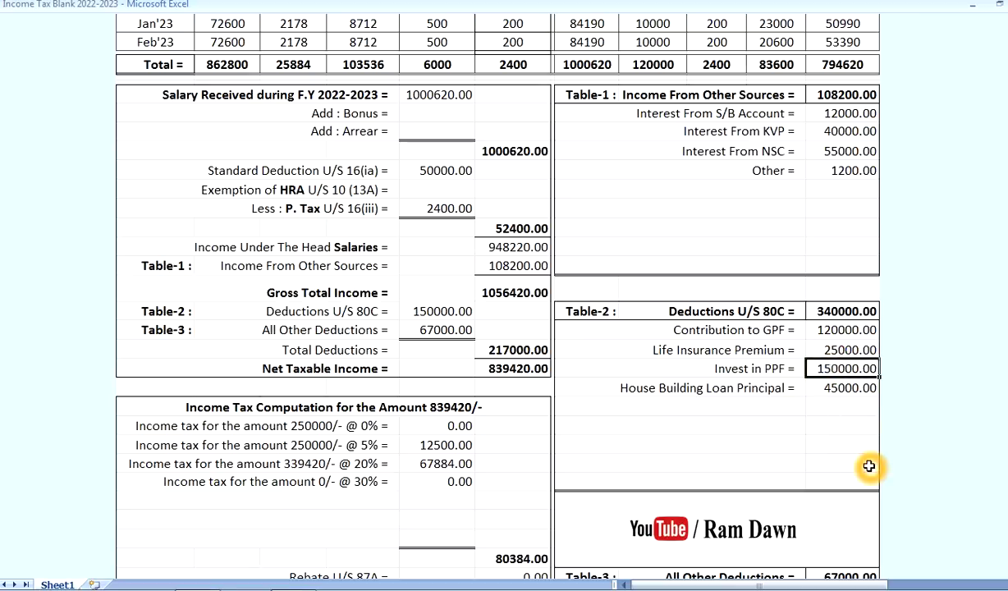
key("Delete")
left_click(830, 391)
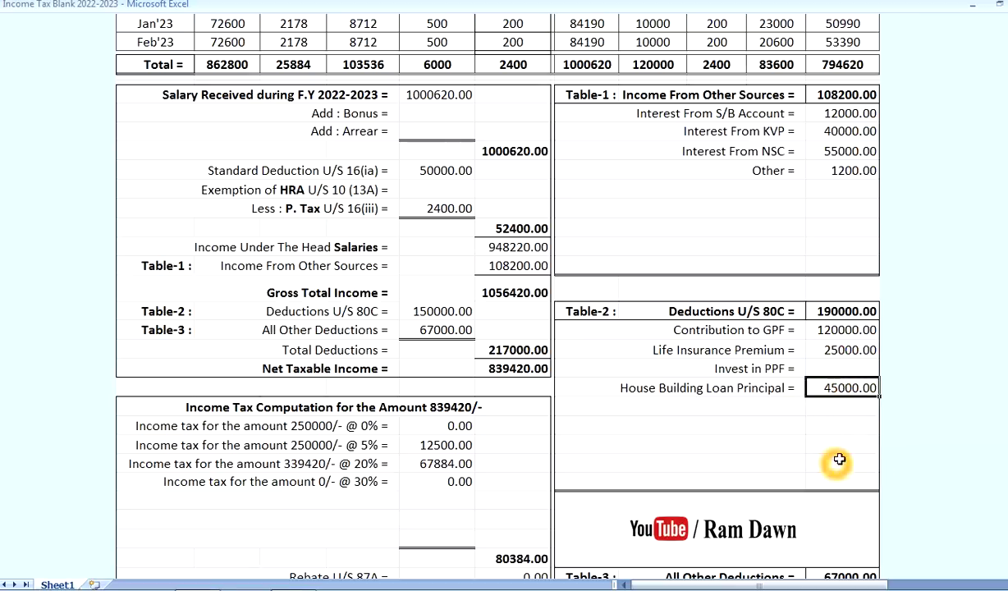
key("Delete")
Change the Mar'22 G.P.F. amount to 5000.
scroll(834, 447, "up", 6)
left_click(652, 164)
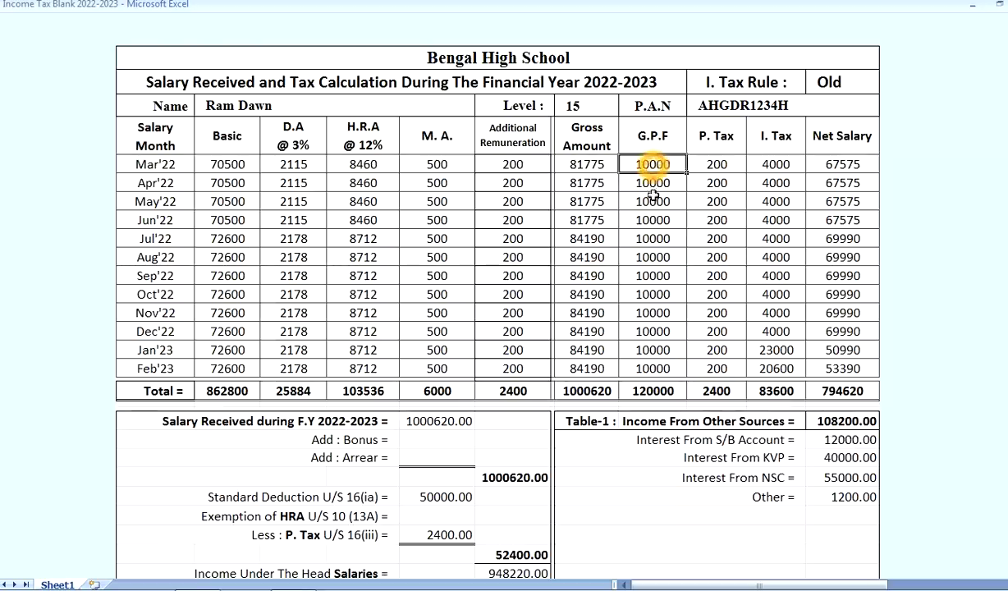
type("5000")
key("Return")
Clear the 80EE housing loan interest and 80D medical insurance amounts, leaving 25376.00 tax due.
scroll(805, 287, "down", 5)
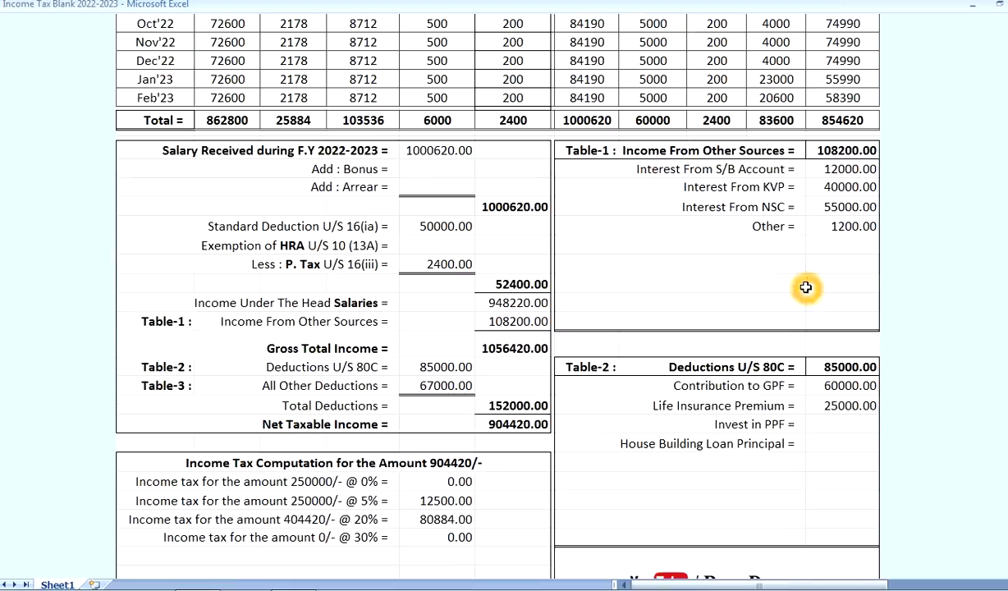
left_click(836, 435)
scroll(836, 435, "down", 4)
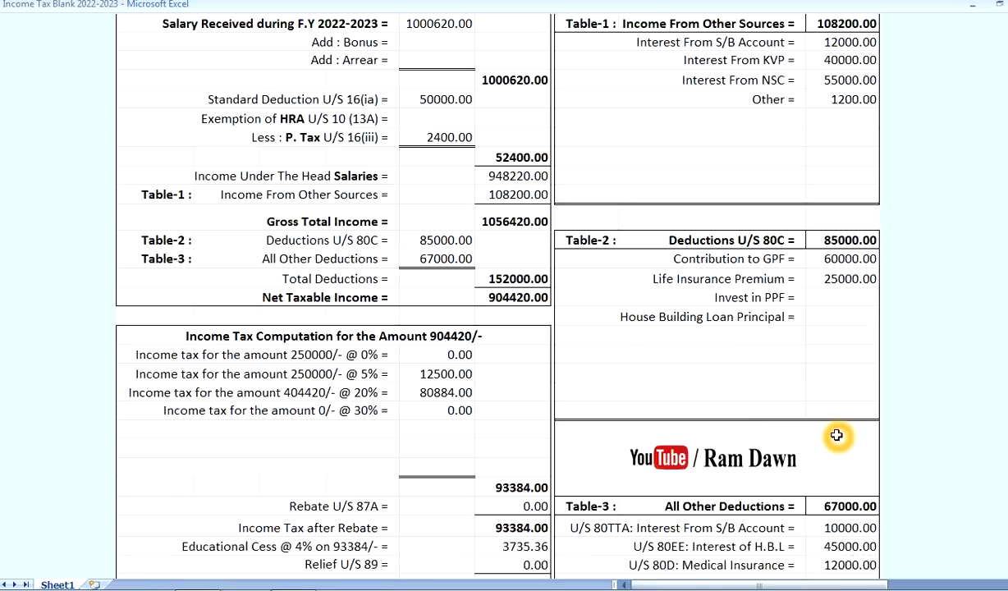
left_click(836, 432)
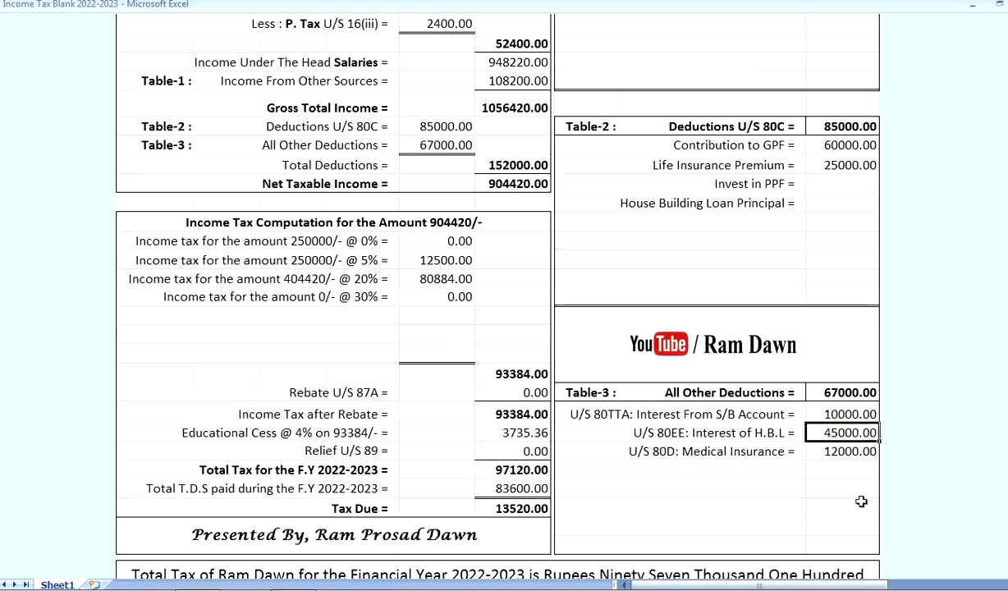
key("Delete")
left_click(837, 452)
key("Delete")
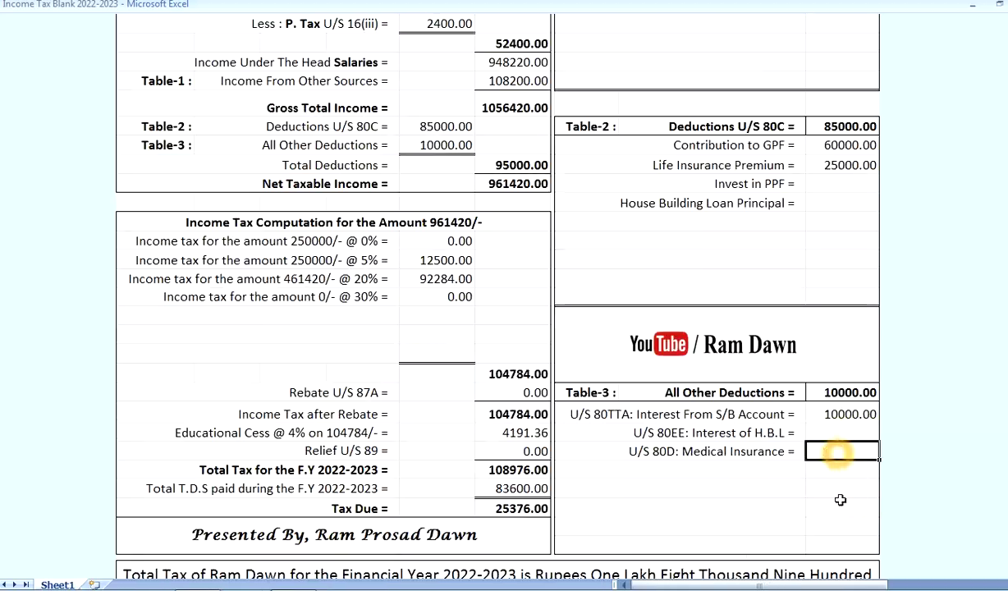
scroll(842, 496, "up", 10)
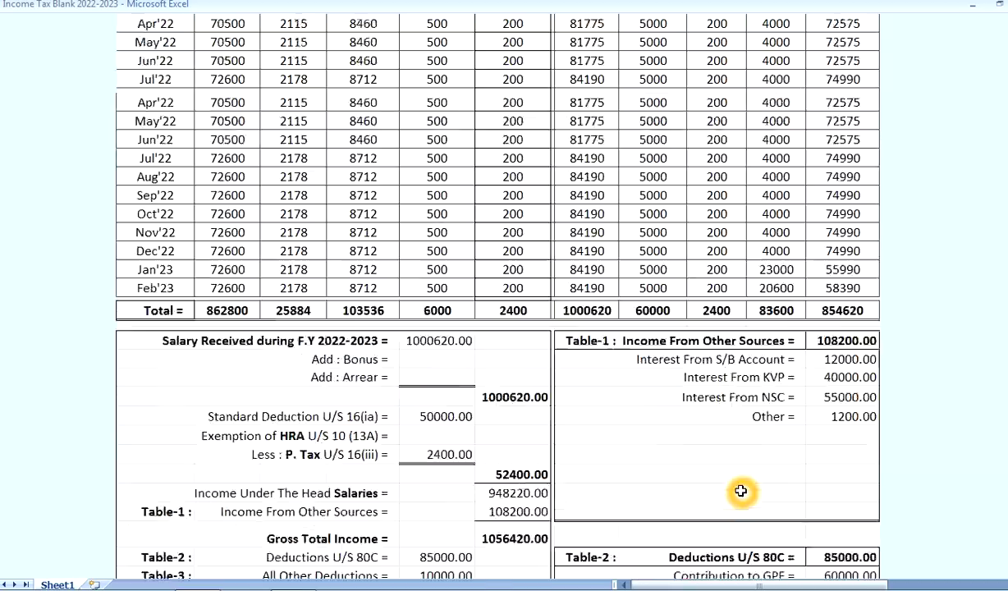
scroll(729, 448, "down", 6)
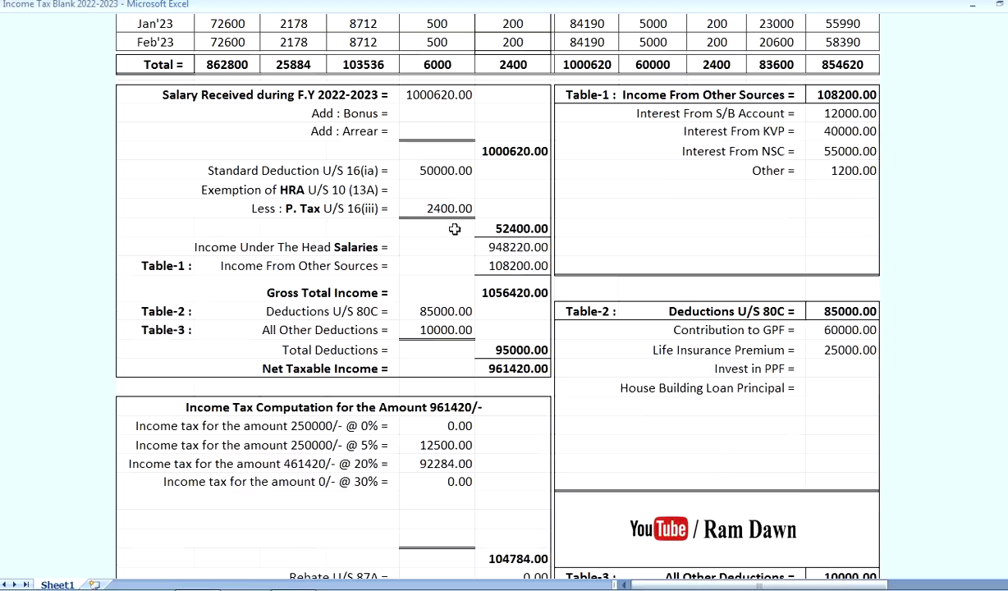
scroll(500, 348, "down", 3)
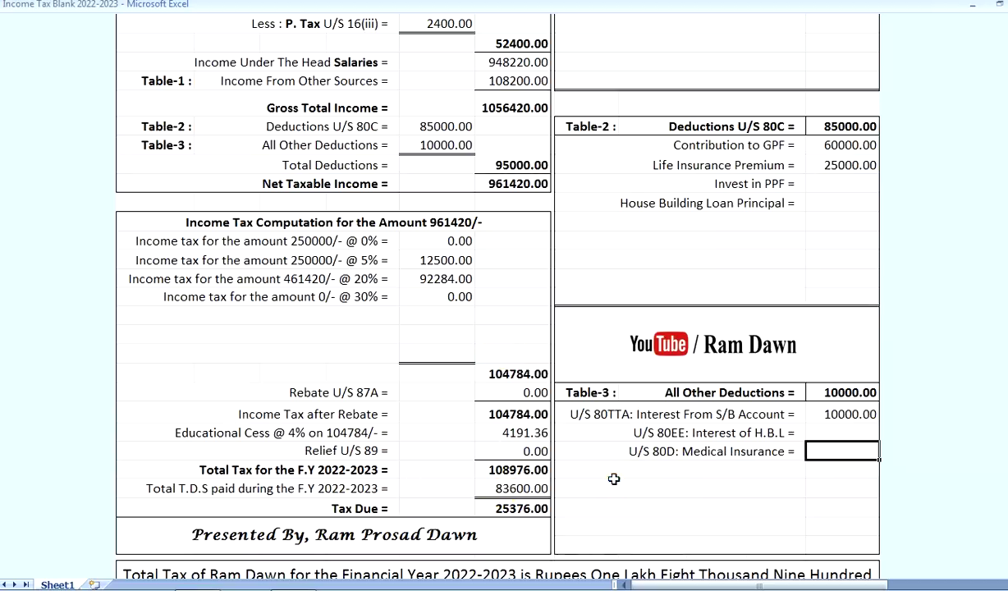
scroll(657, 448, "up", 9)
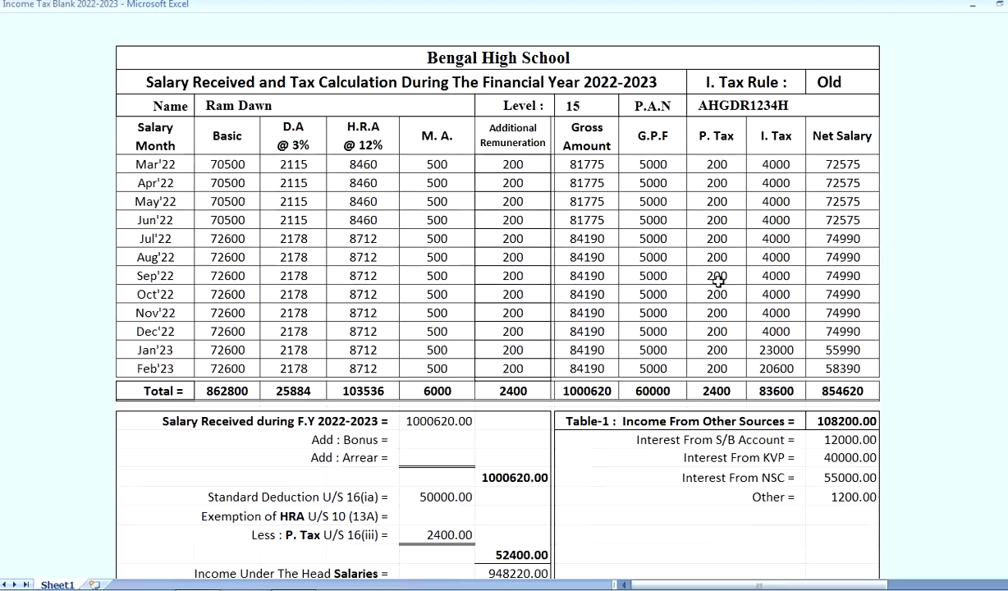
Set the I. Tax Rule to New, giving net taxable income 1108820.00 and tax due 17035.00.
left_click(854, 97)
left_click(885, 85)
left_click(846, 99)
scroll(775, 293, "down", 6)
scroll(776, 293, "down", 4)
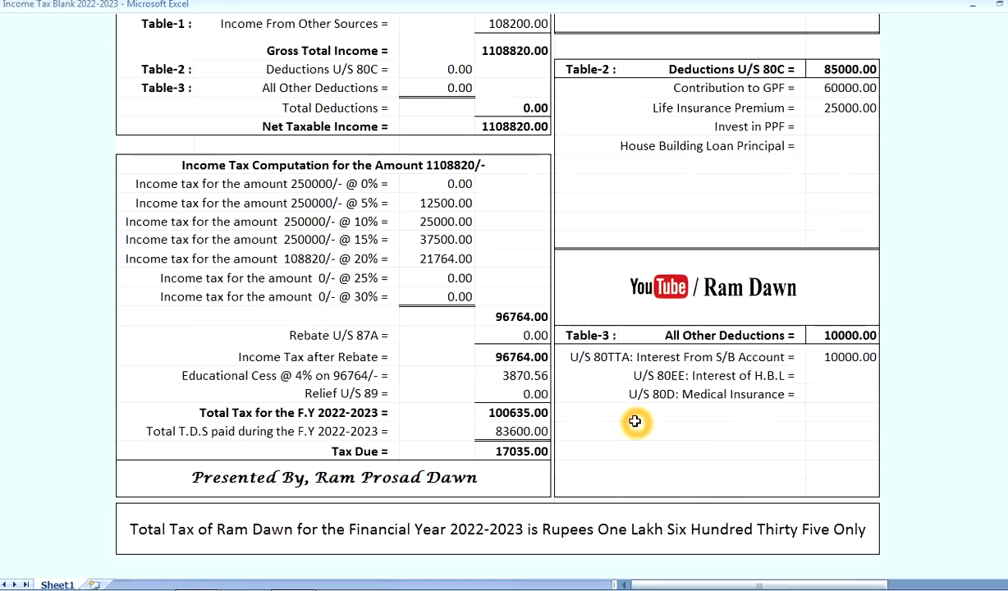
scroll(634, 421, "up", 7)
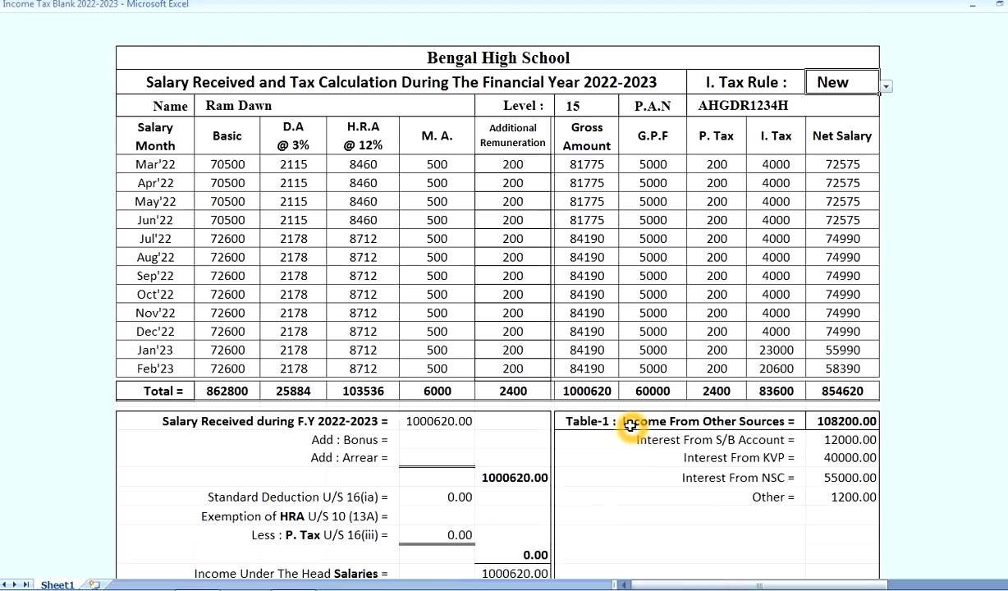
scroll(630, 426, "down", 6)
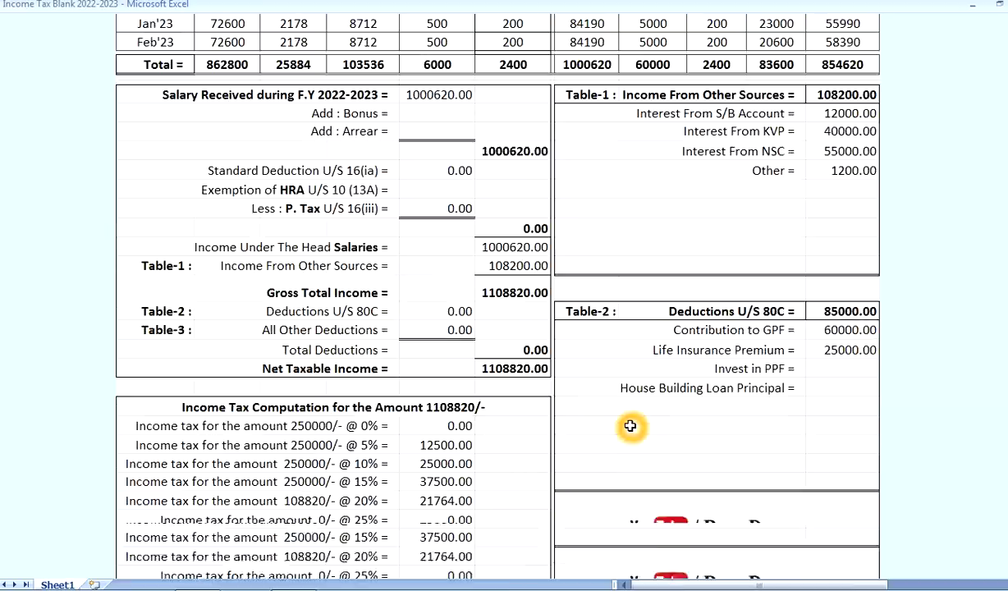
scroll(630, 426, "up", 6)
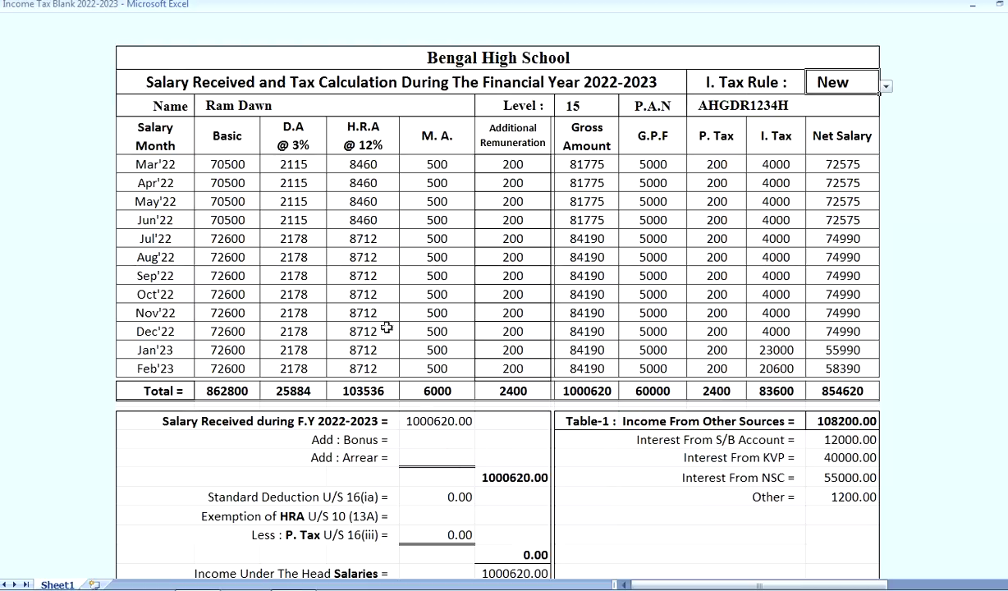
scroll(748, 464, "down", 3)
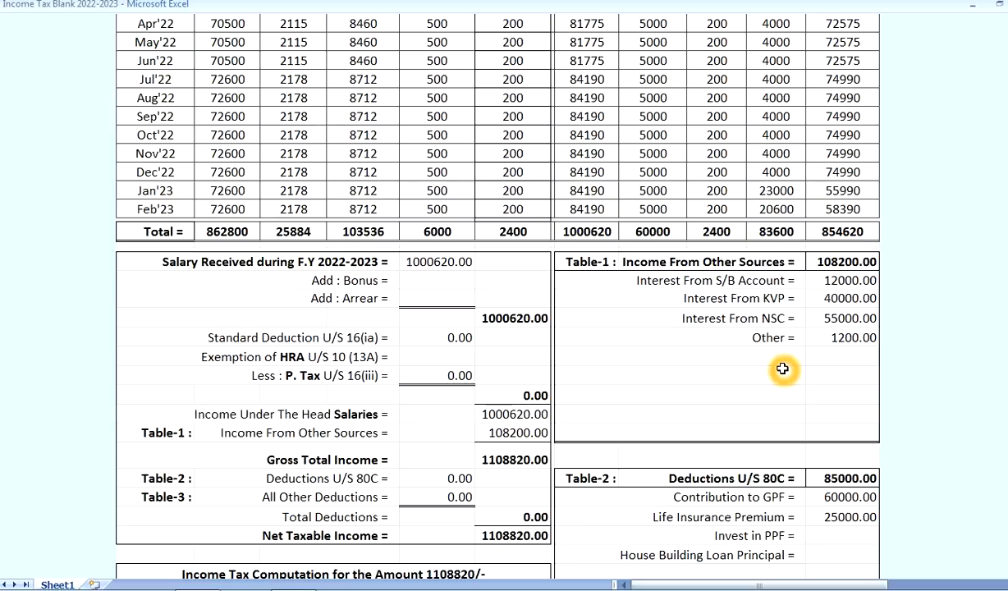
scroll(782, 368, "down", 7)
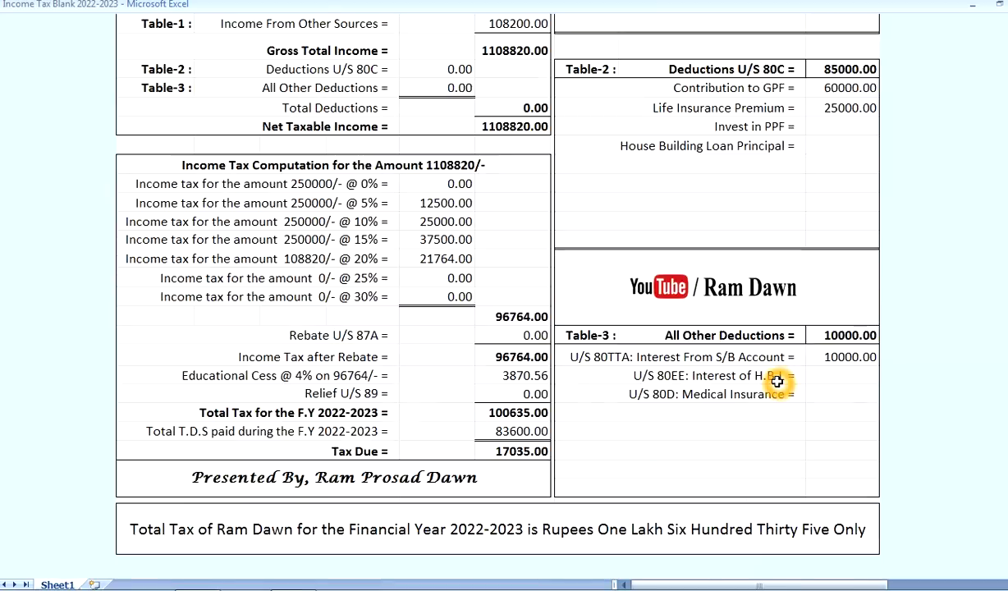
scroll(777, 382, "up", 7)
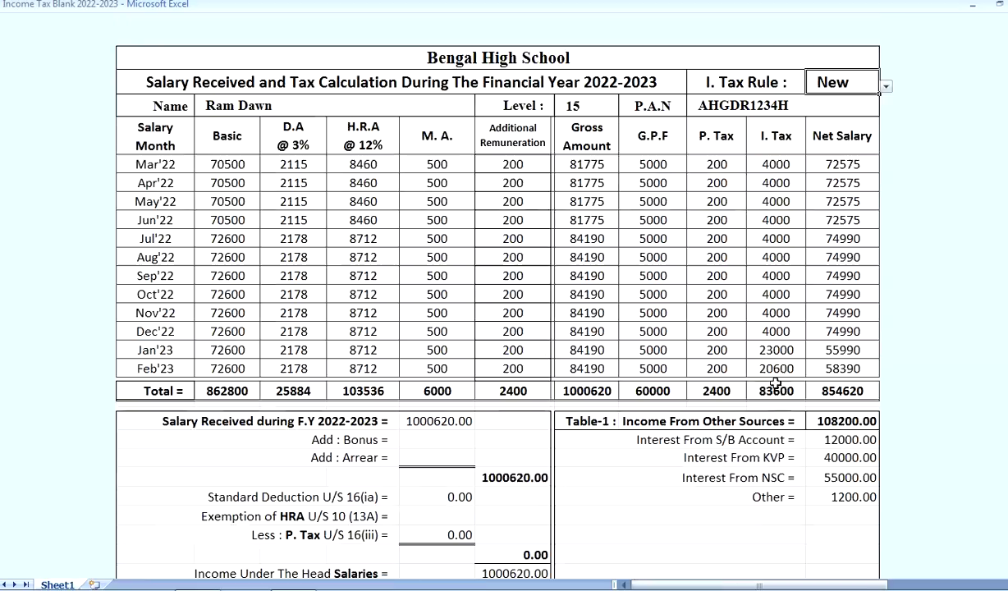
left_click(595, 316)
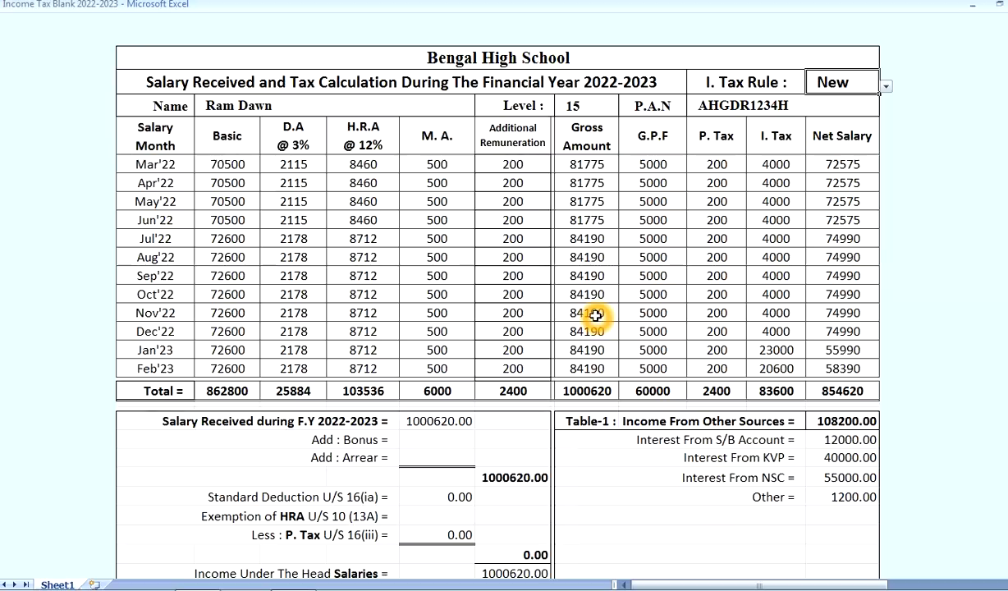
scroll(562, 322, "down", 9)
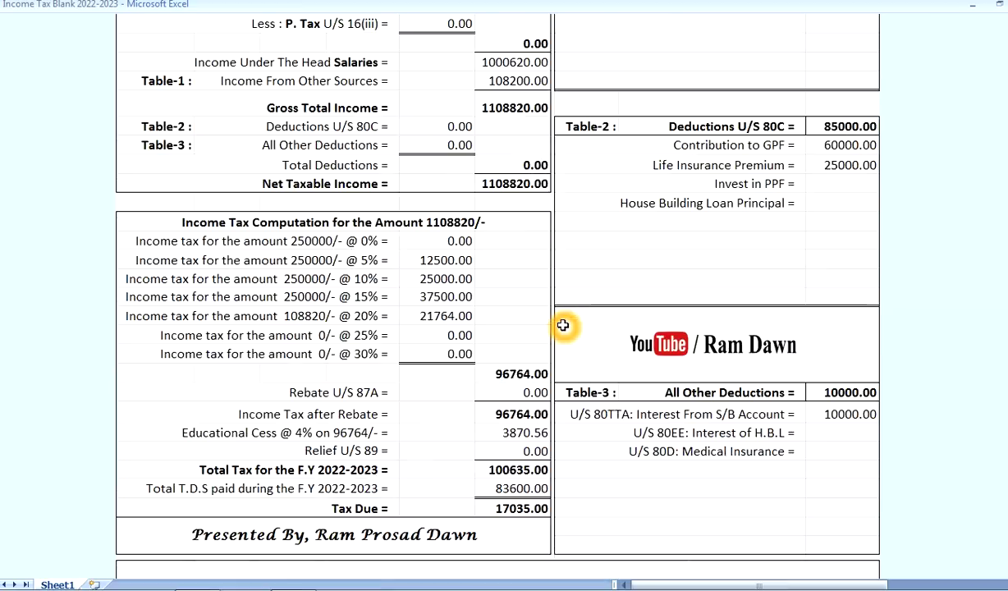
scroll(562, 325, "up", 5)
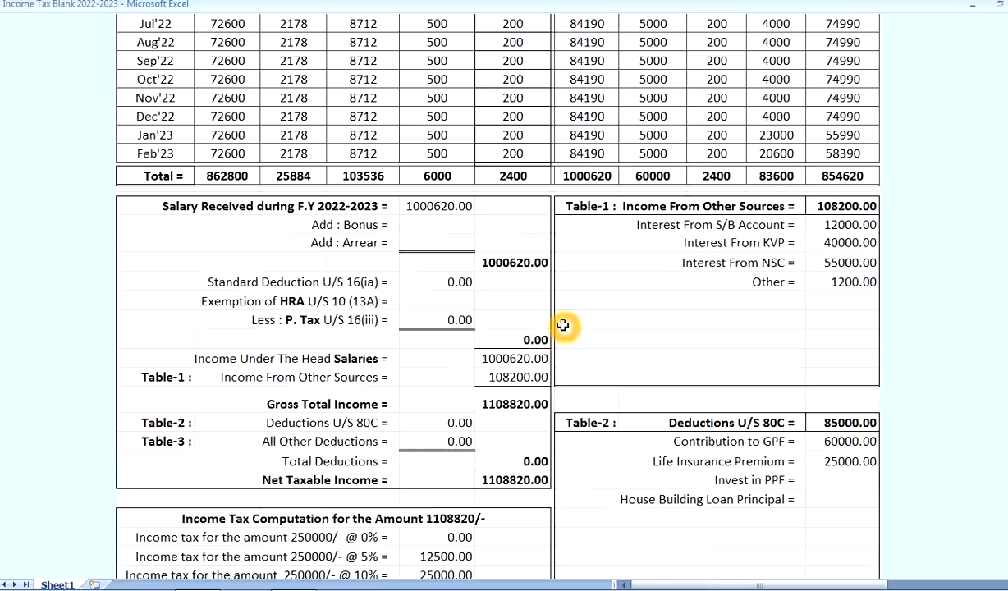
scroll(562, 325, "up", 4)
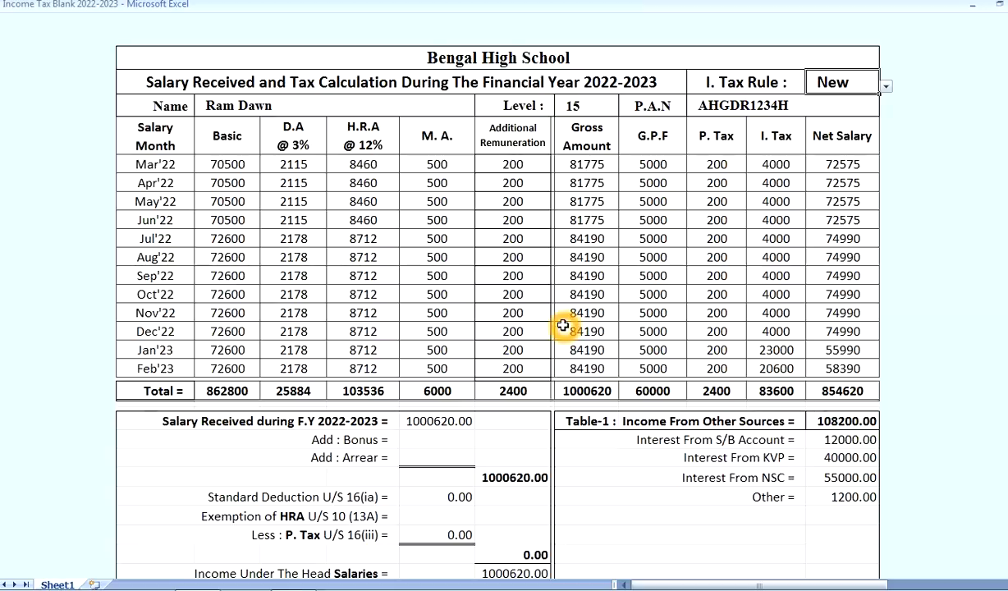